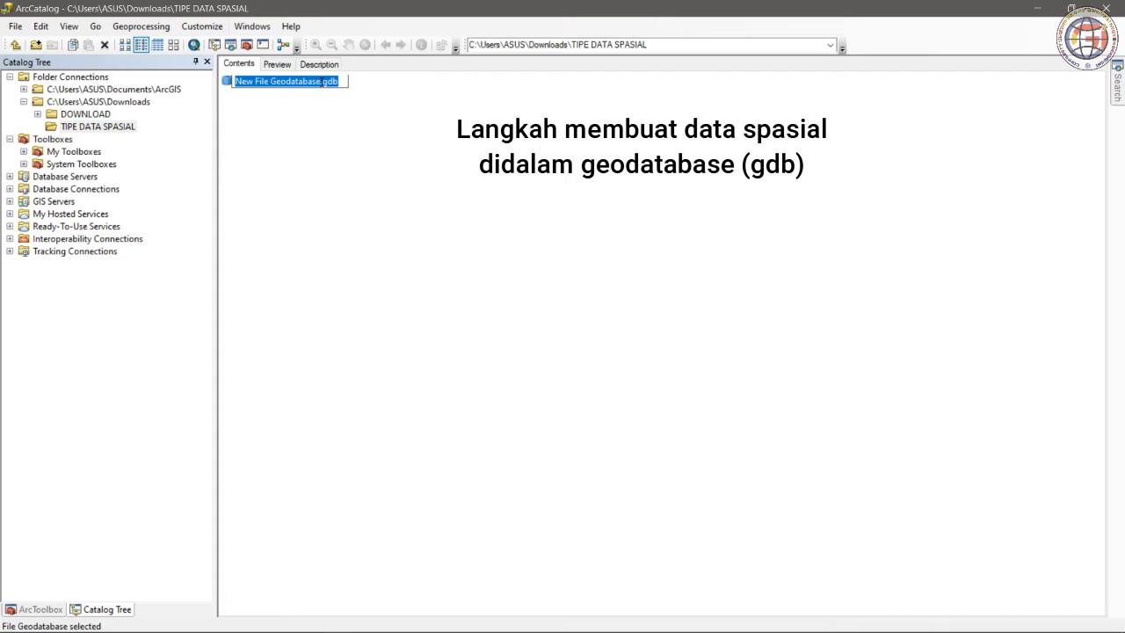
Step: Rename the new file geodatabase in the TIPE DATA SPASIAL folder as Latihan.gdb
left_click_drag(322, 81, 233, 82)
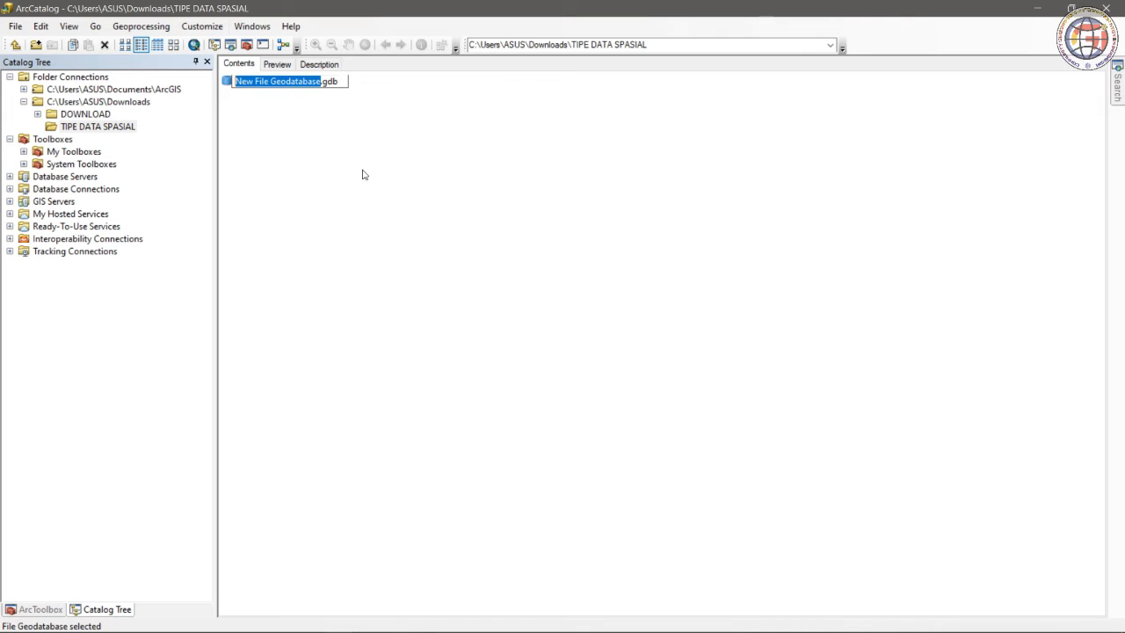
type("Latihan")
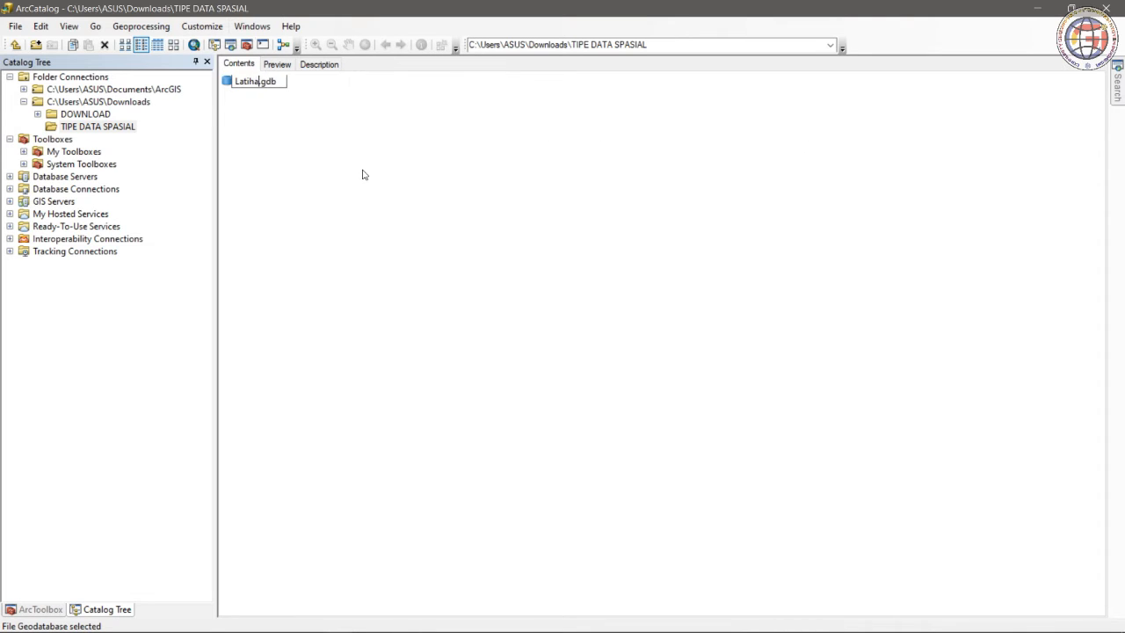
key("Return")
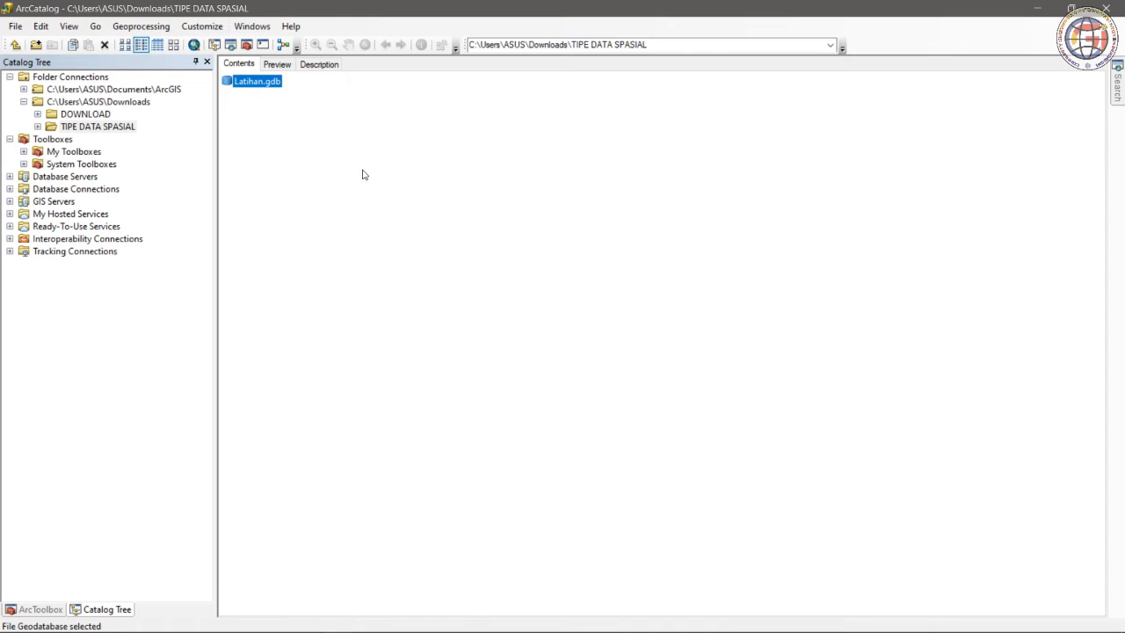
left_click(364, 174)
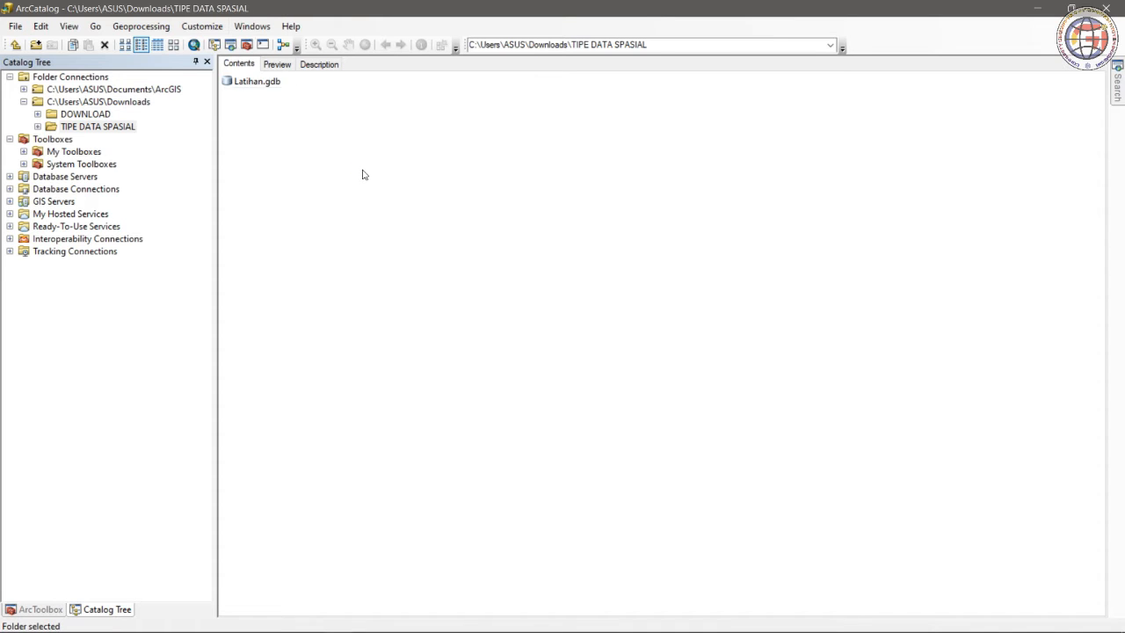
Step: Start a new feature class inside the Latihan.gdb geodatabase, naming it Point and setting its type to Point Features
double_click(262, 81)
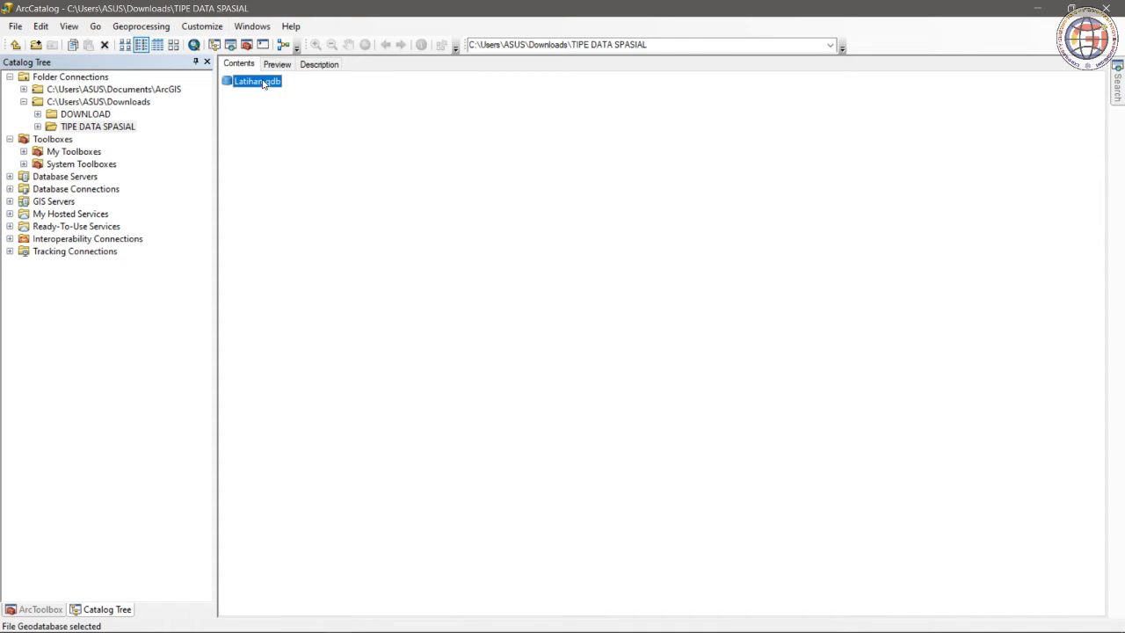
right_click(462, 138)
mouse_move(475, 268)
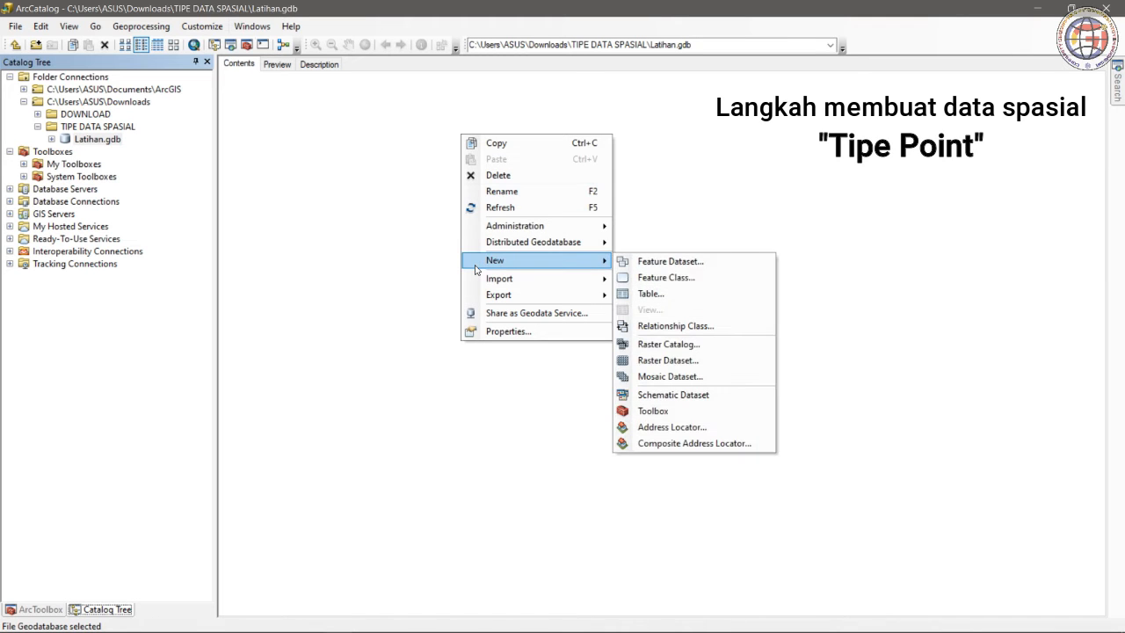
left_click(655, 278)
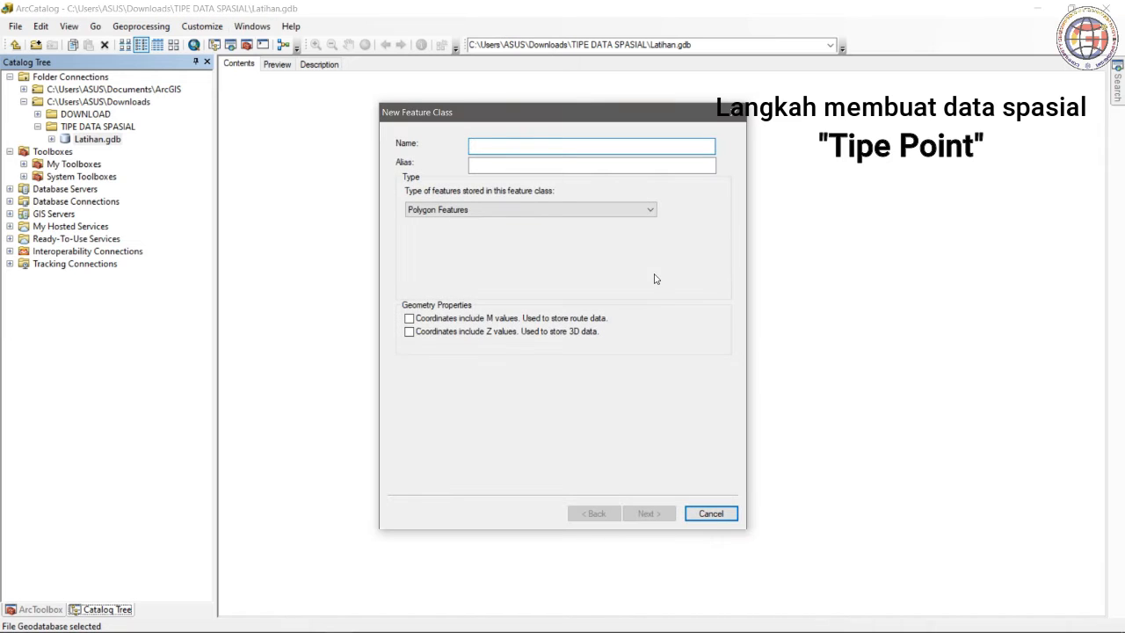
left_click(641, 211)
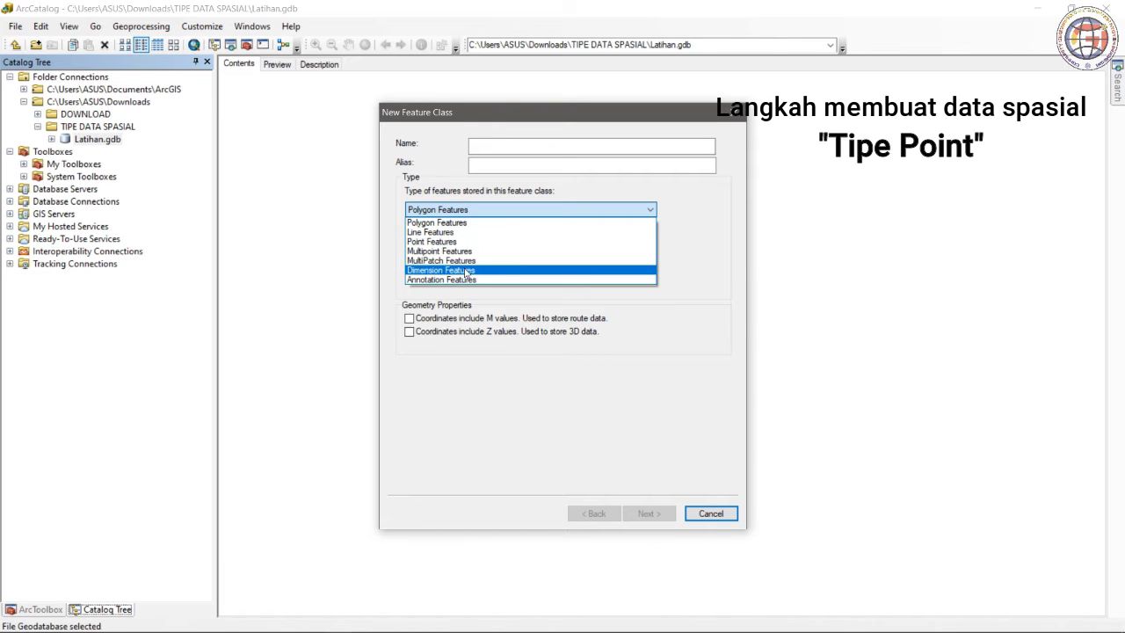
left_click(634, 211)
left_click(576, 146)
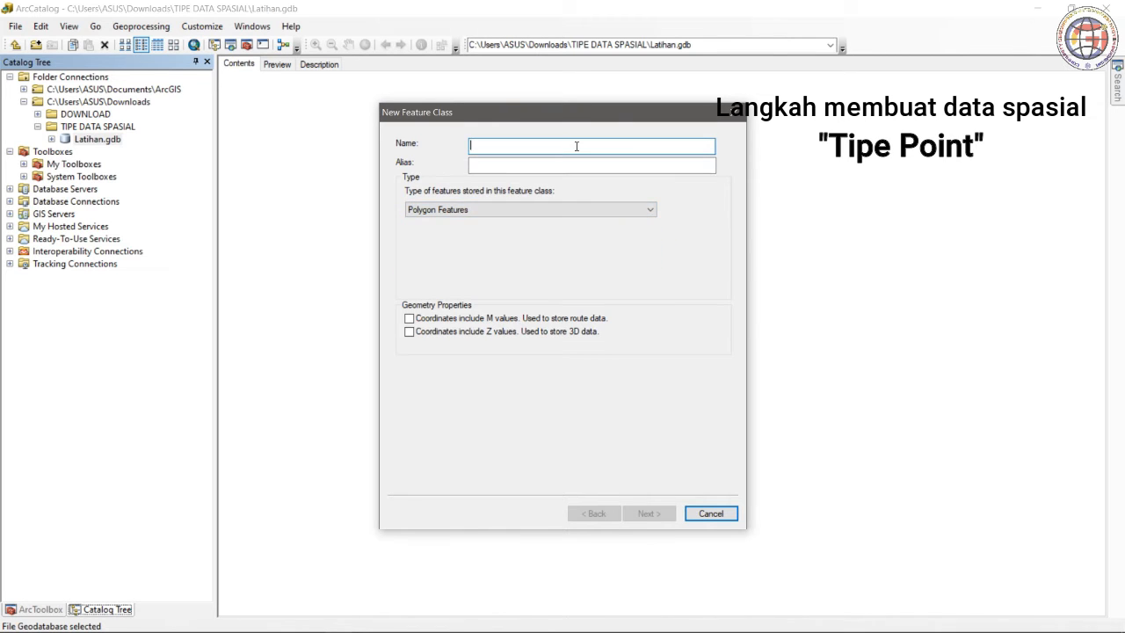
type("Point")
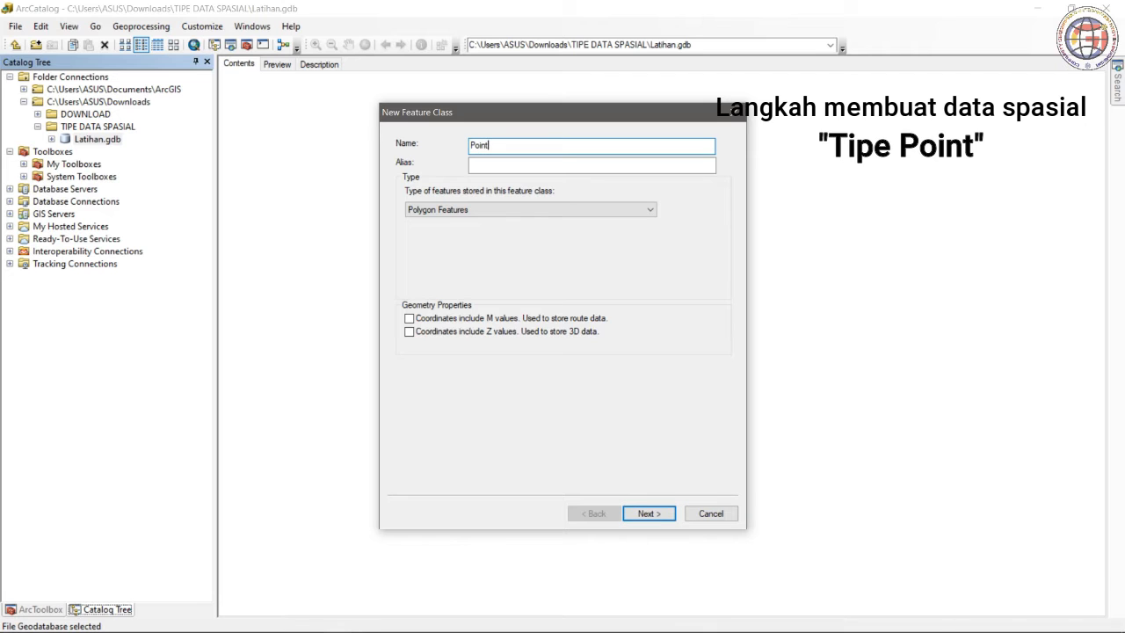
left_click(460, 212)
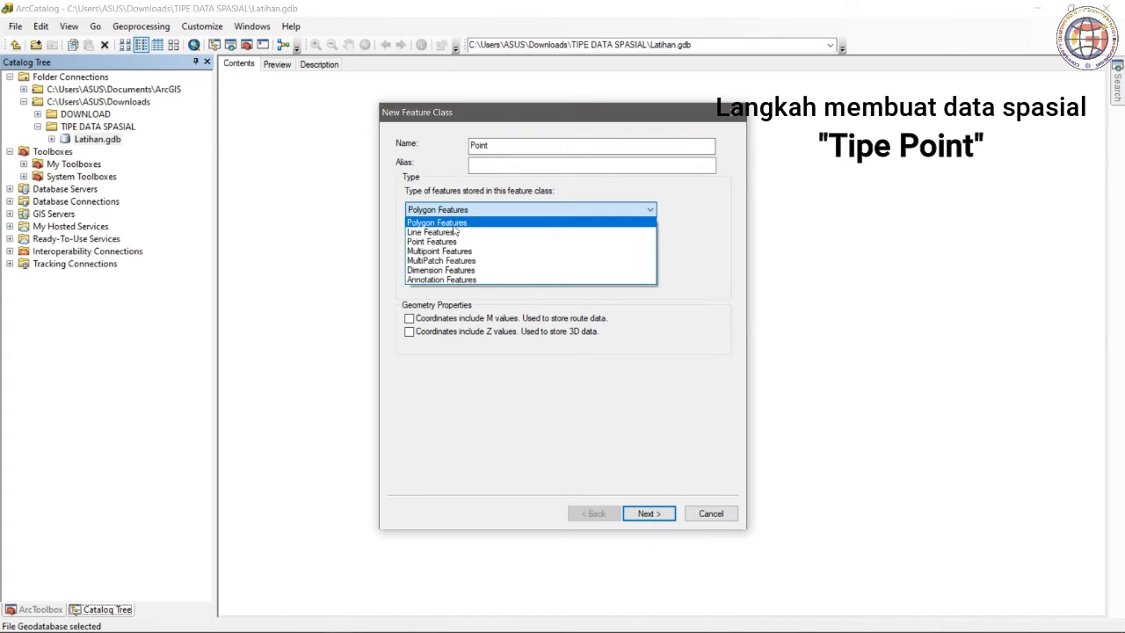
left_click(449, 244)
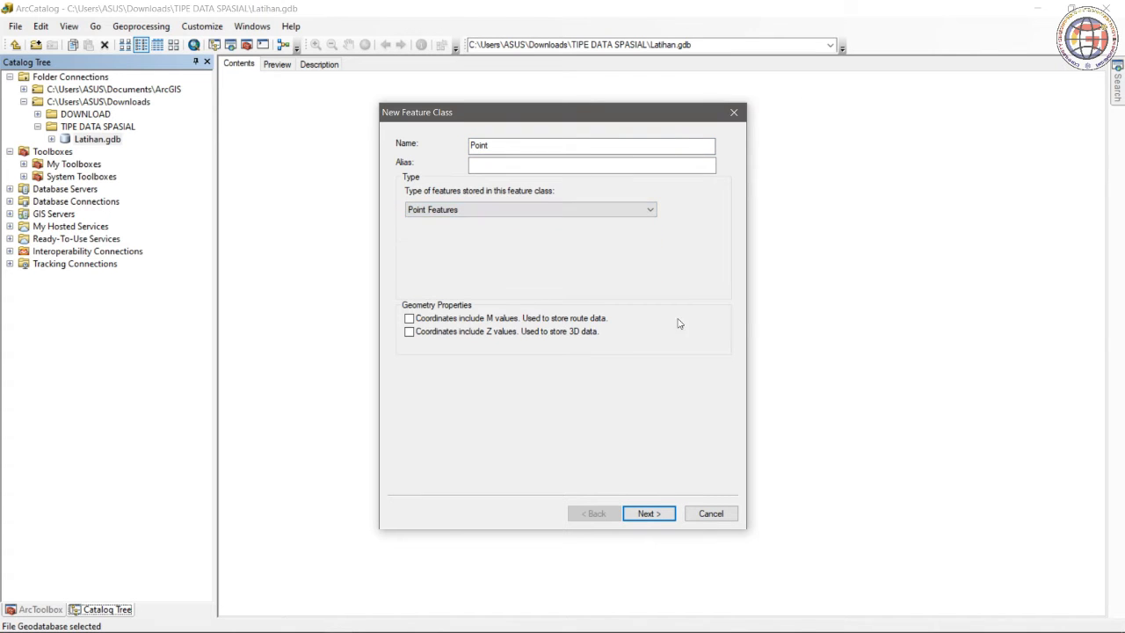
left_click(659, 516)
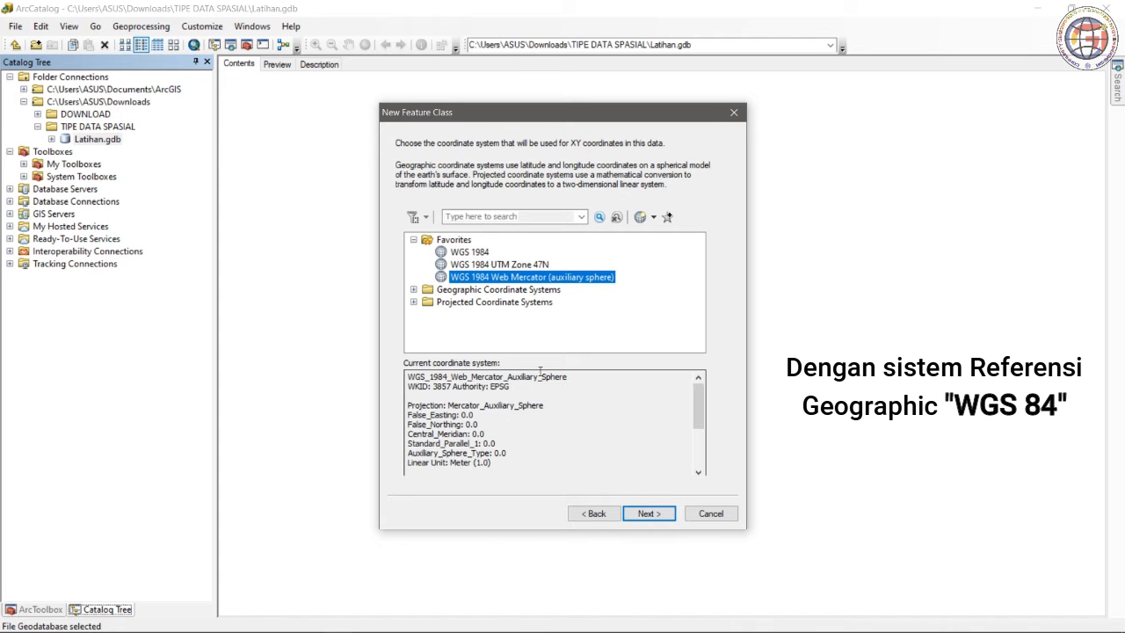
Step: Choose the WGS 1984 geographic coordinate system from the World group, and accept the default XY tolerance and storage configuration
left_click(468, 253)
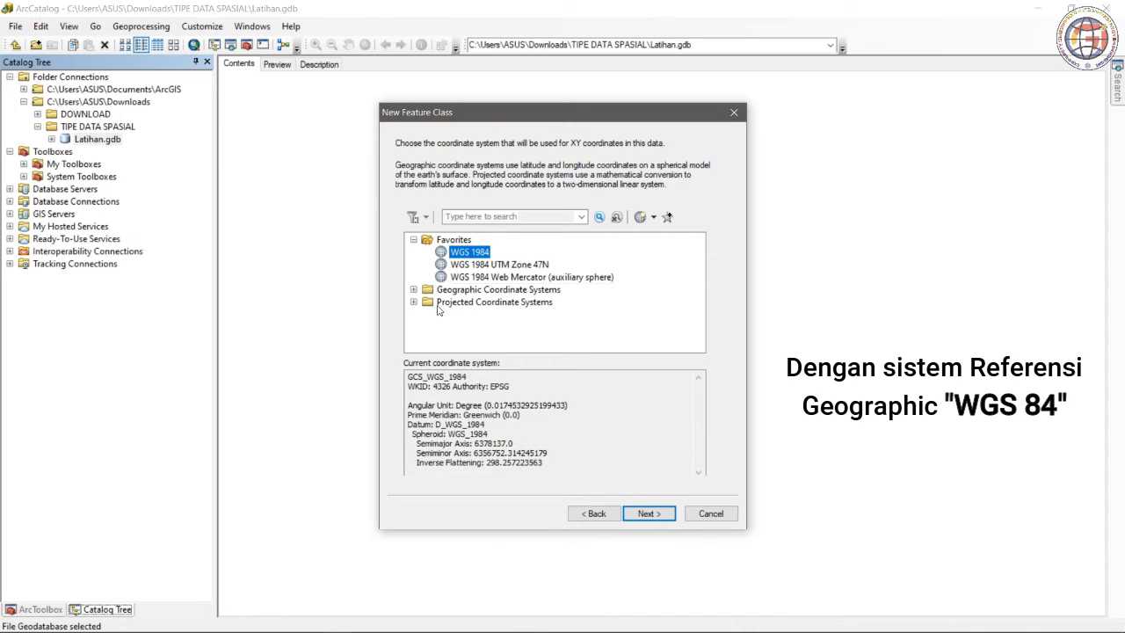
left_click(413, 289)
scroll(520, 306, "down", 3)
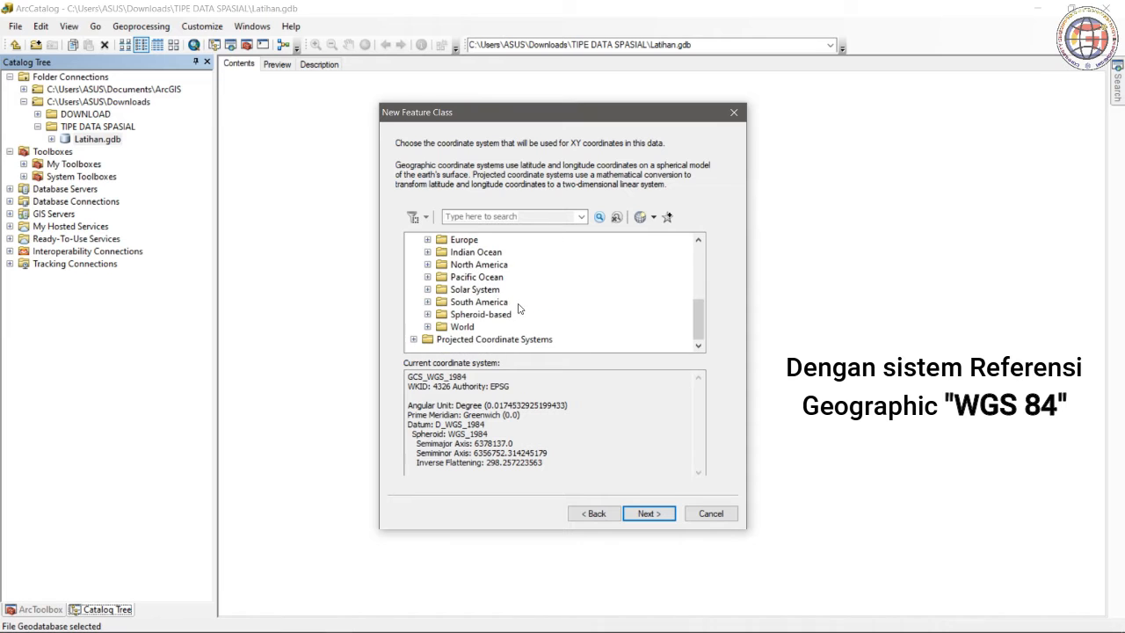
double_click(466, 339)
scroll(546, 305, "down", 3)
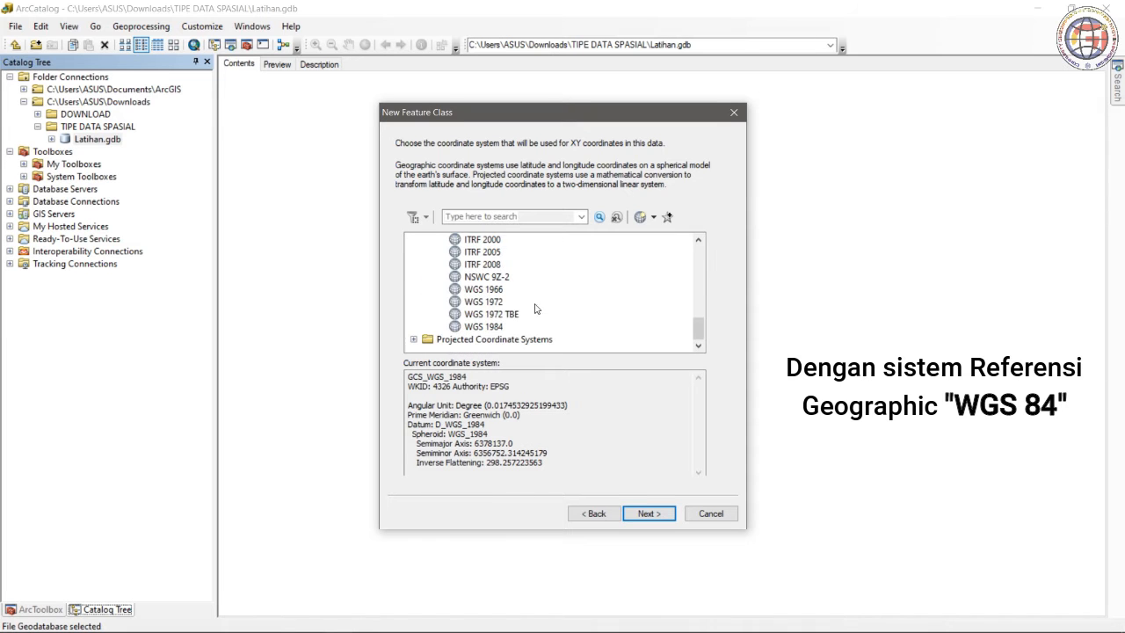
left_click(494, 328)
left_click(644, 514)
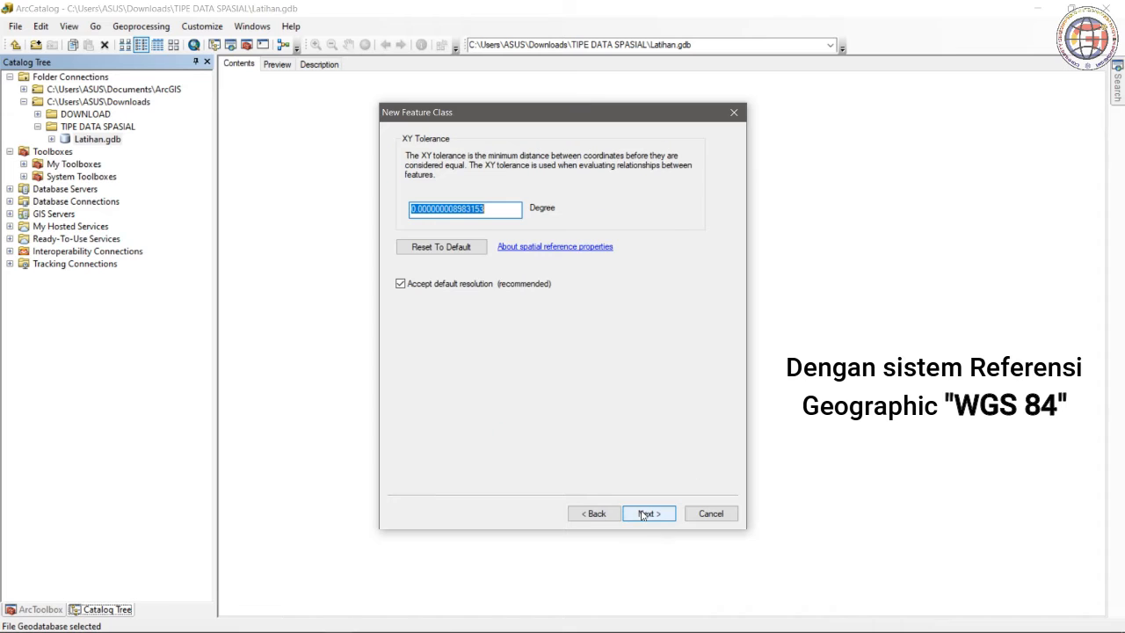
left_click(648, 513)
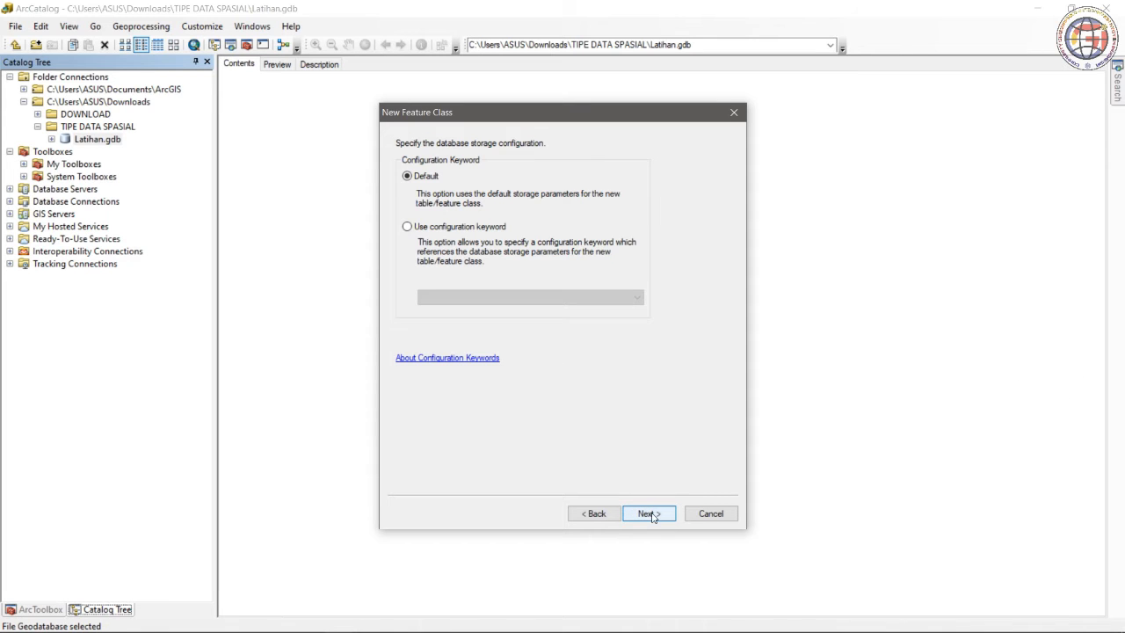
left_click(650, 514)
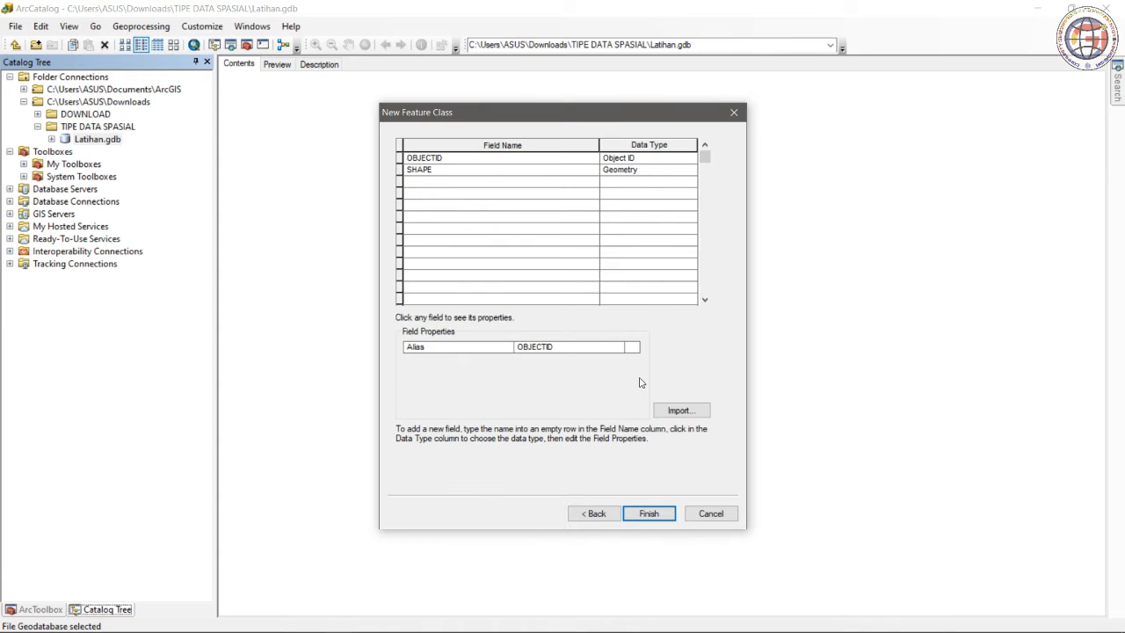
Step: Add an attribute field named Nama with the Text data type, keeping the default length of 50
left_click(449, 182)
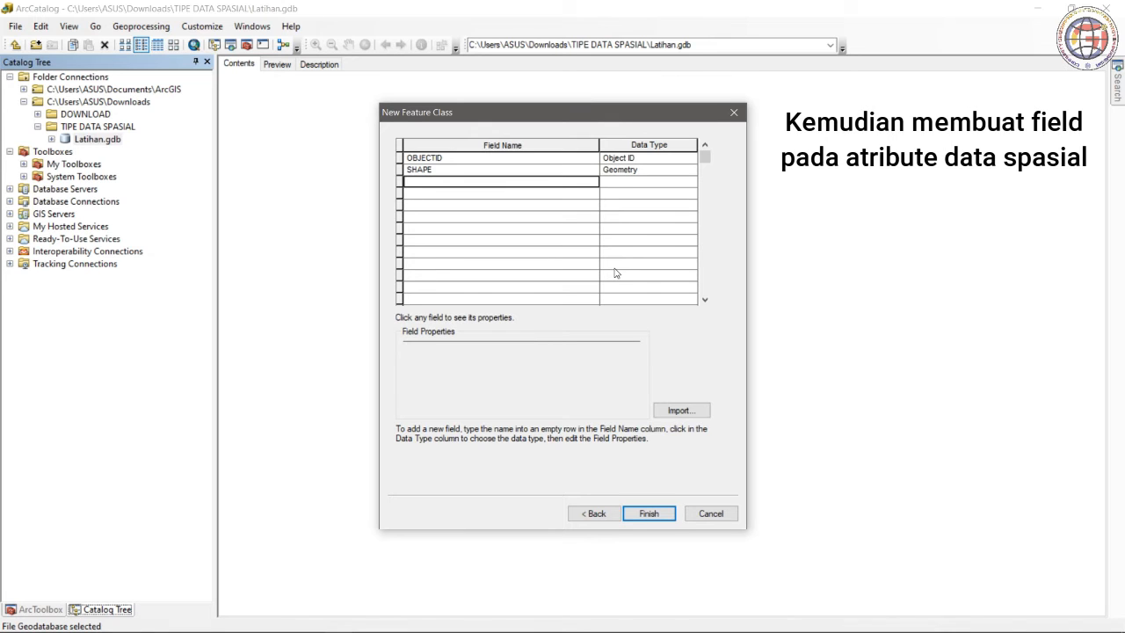
type("Nama")
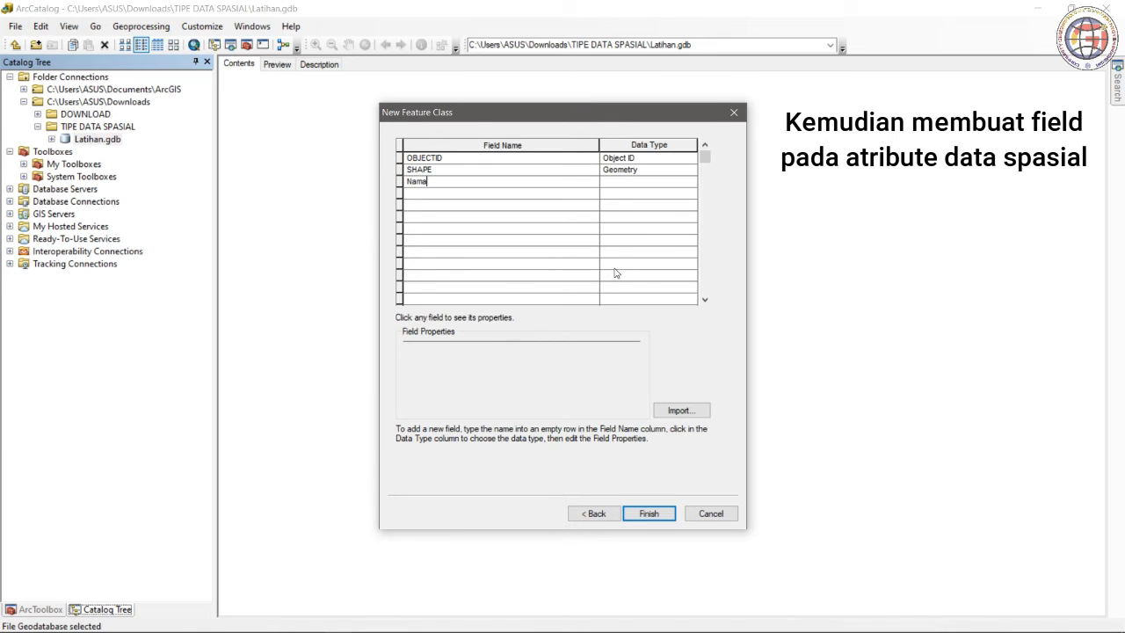
key("Tab")
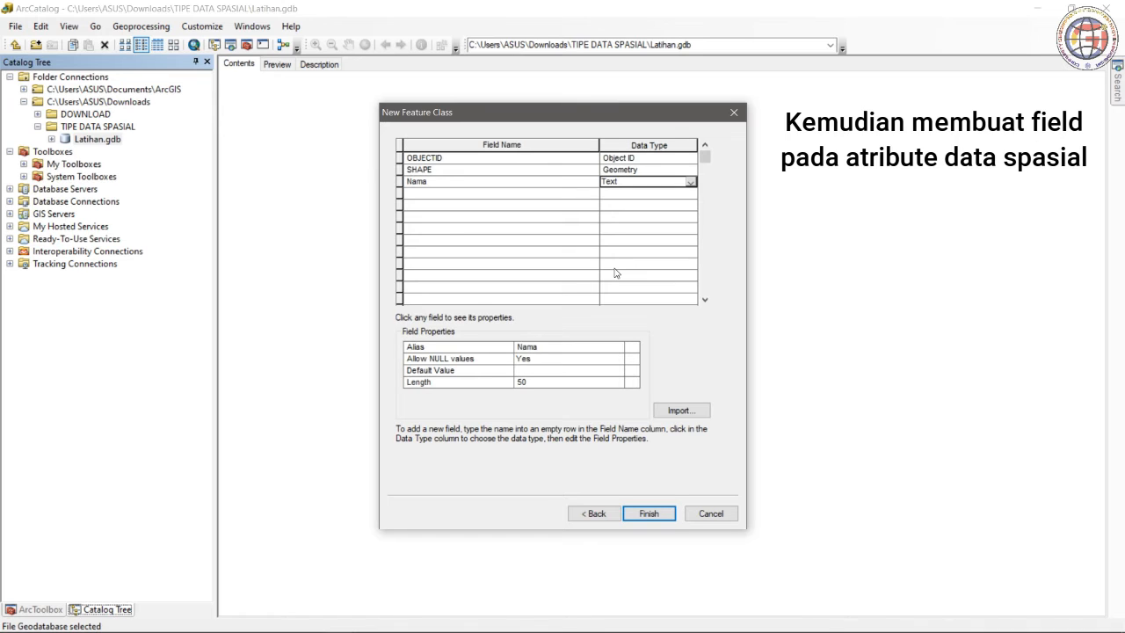
left_click(691, 182)
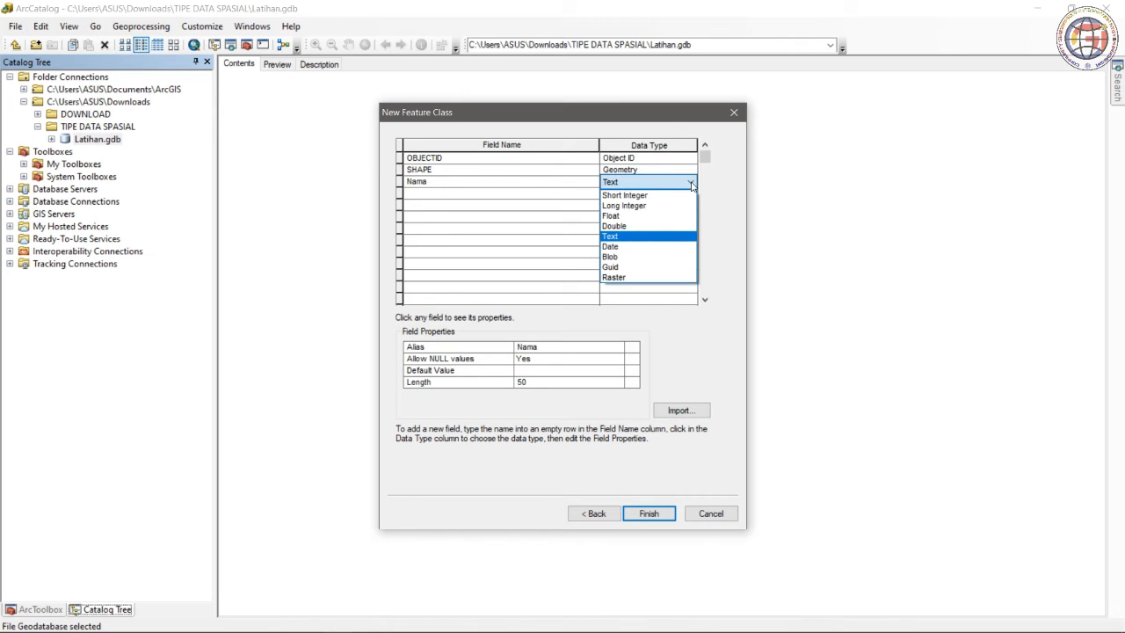
left_click(691, 183)
left_click(535, 384)
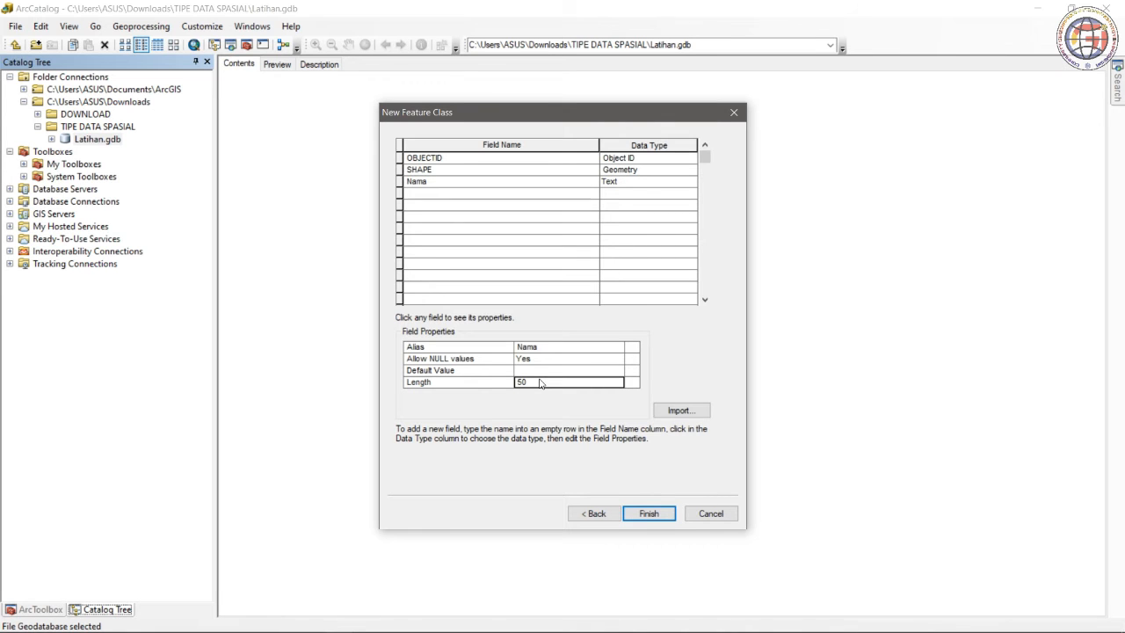
Step: Add a Text field named Jenis Kelamin and set its length to 30
left_click(450, 198)
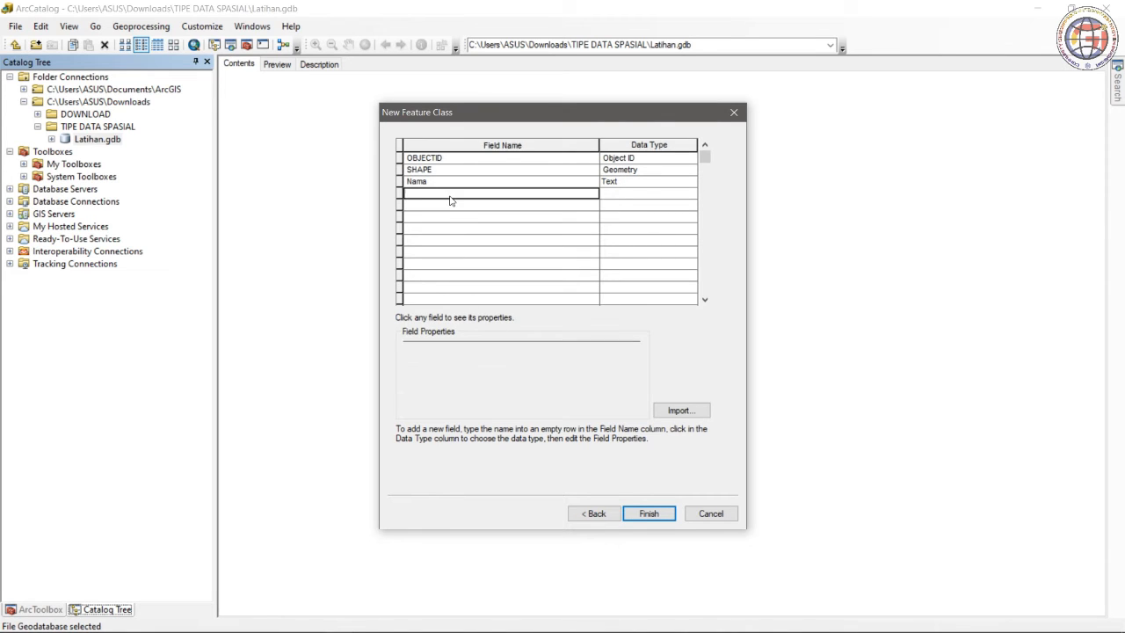
type("Jenis")
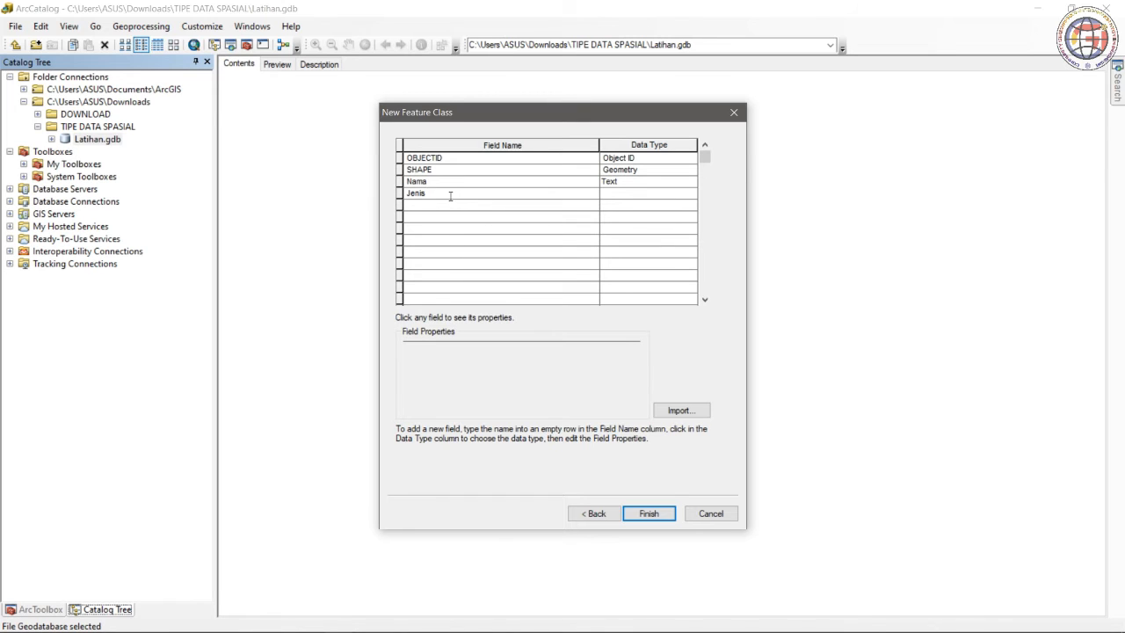
type(" Kelamin")
key("Tab")
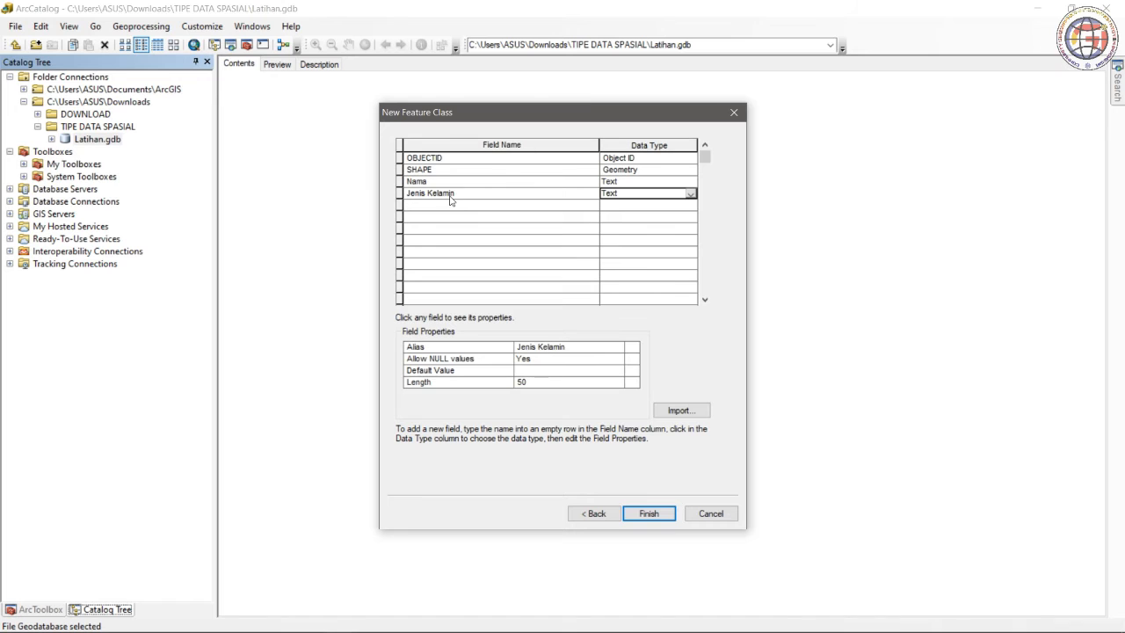
left_click(538, 387)
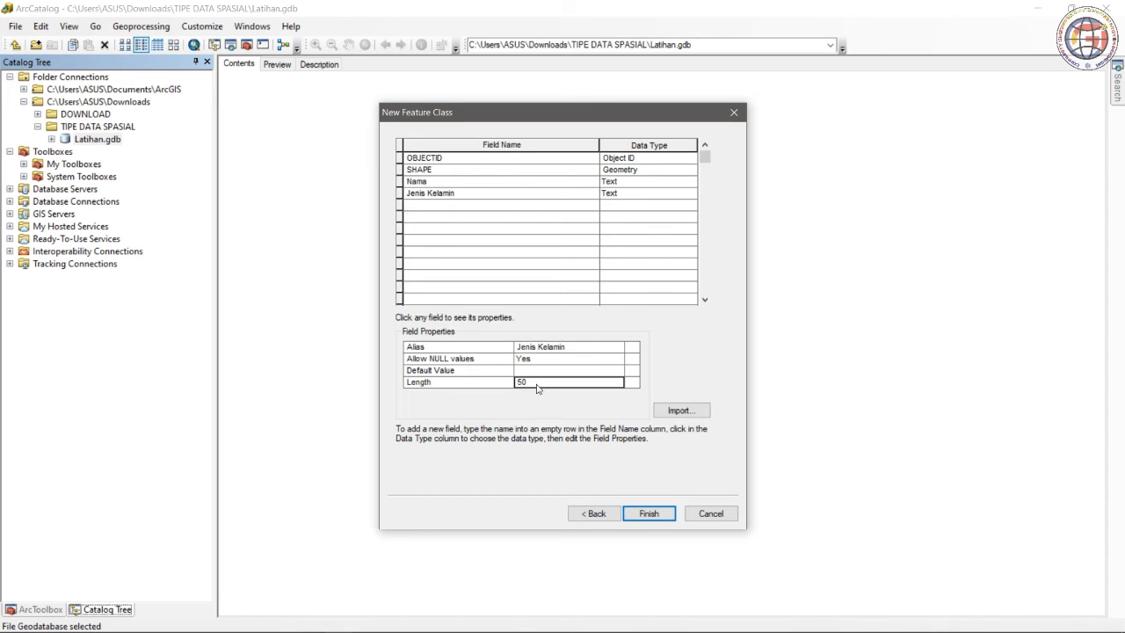
key("BackSpace")
key("BackSpace")
type("30")
Step: Add a field named Alamat with the Text data type below Jenis Kelamin
left_click(469, 206)
type("Alamat")
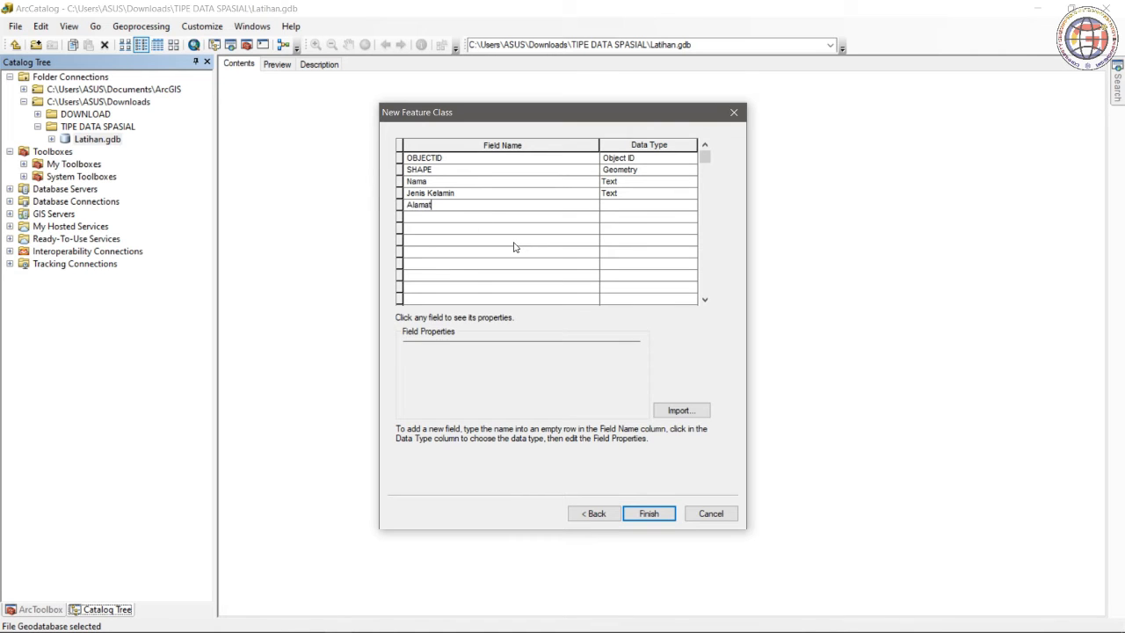
key("Tab")
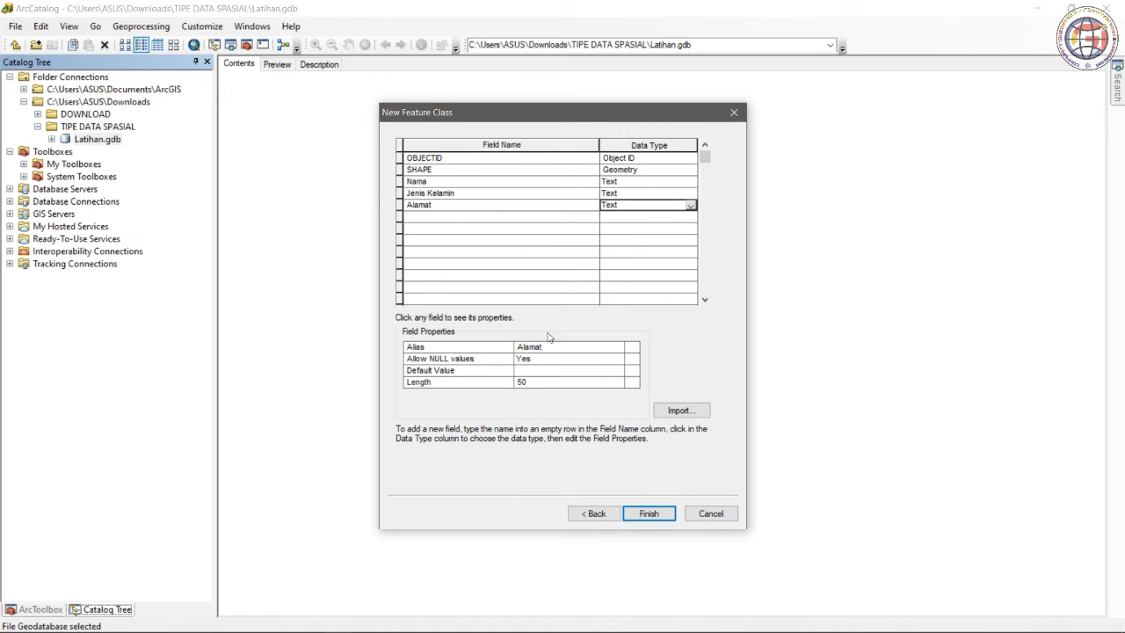
key("Tab")
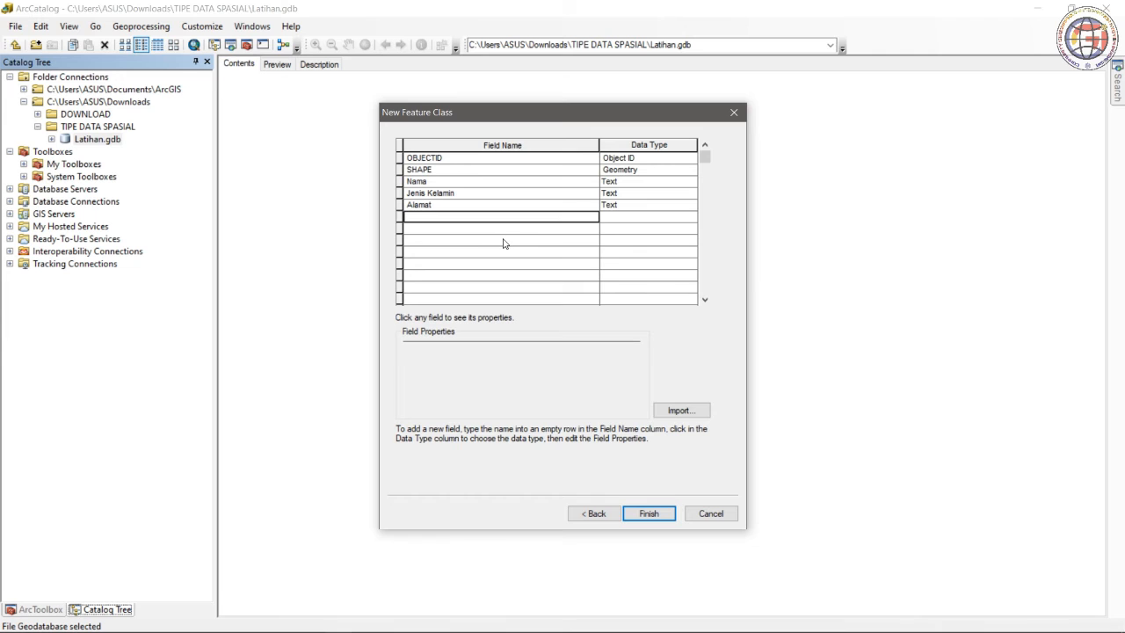
Step: Add a field named Umur and set its data type to Short Integer
type("Umur")
key("Tab")
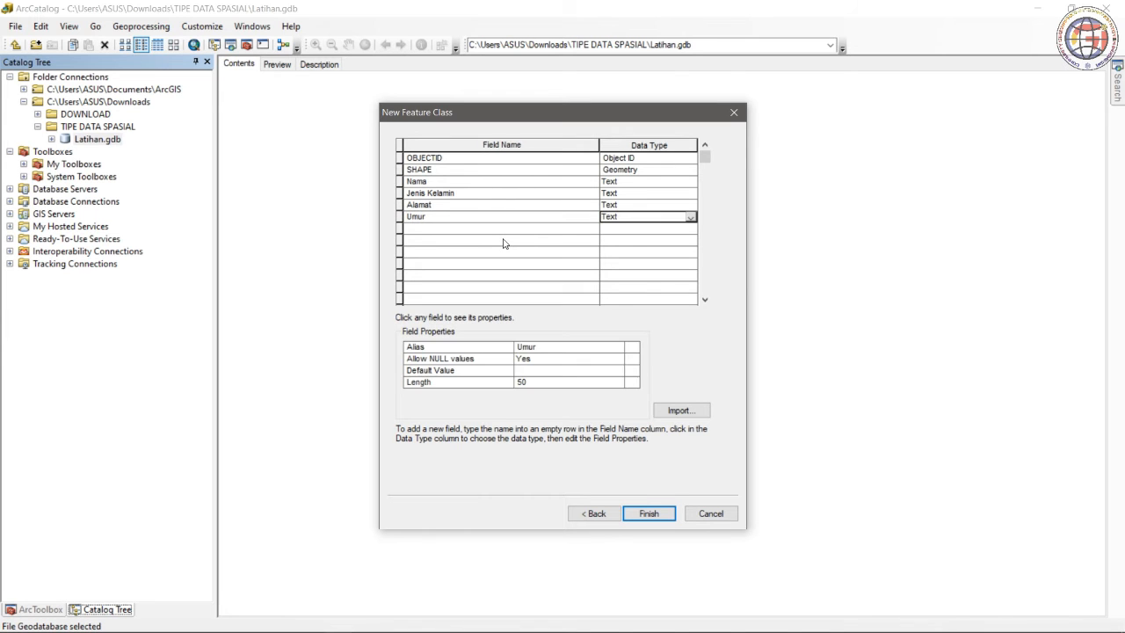
left_click(632, 217)
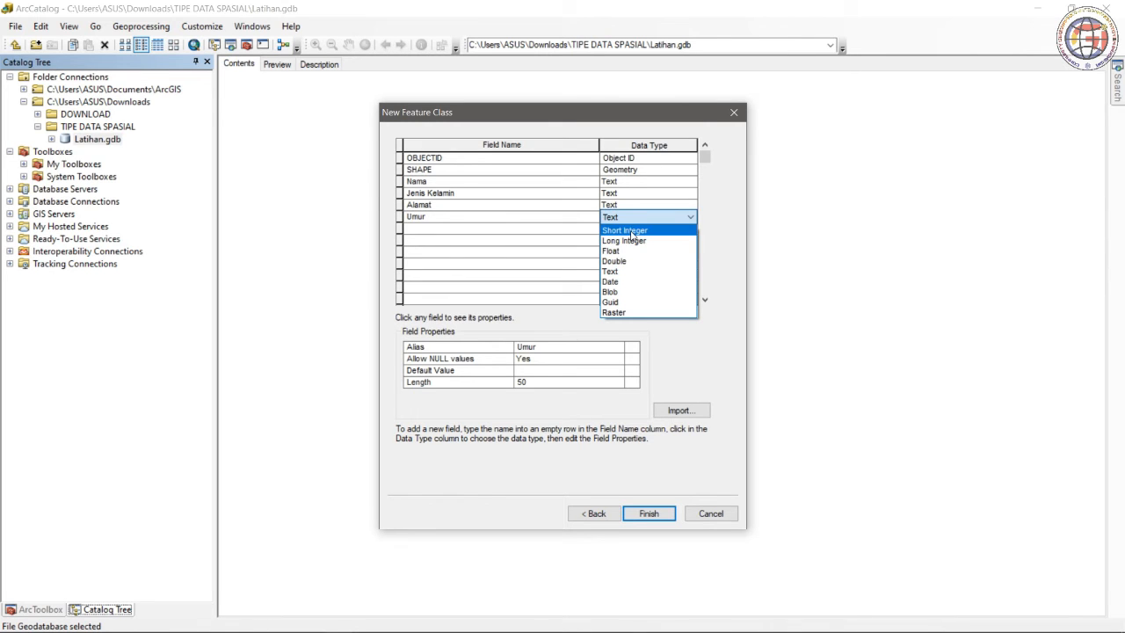
left_click(632, 232)
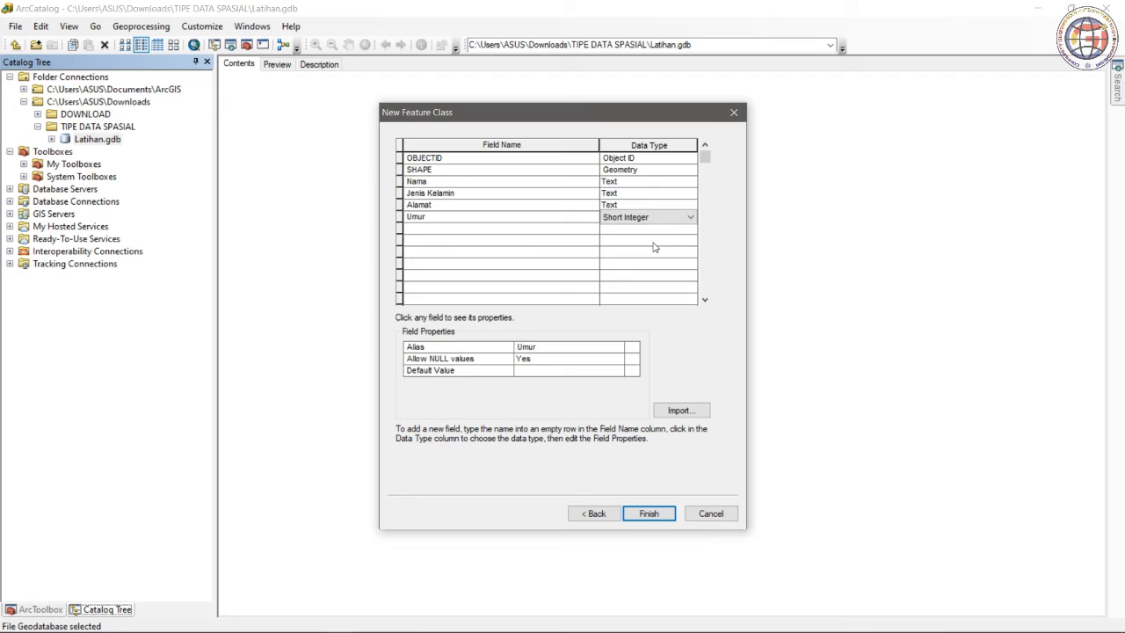
Step: Add a Text field named Keterangan with length 100, then create the feature class, accepting the automatic rename of Jenis Kelamin to Jenis_Kelamin
left_click(532, 231)
type("Kete")
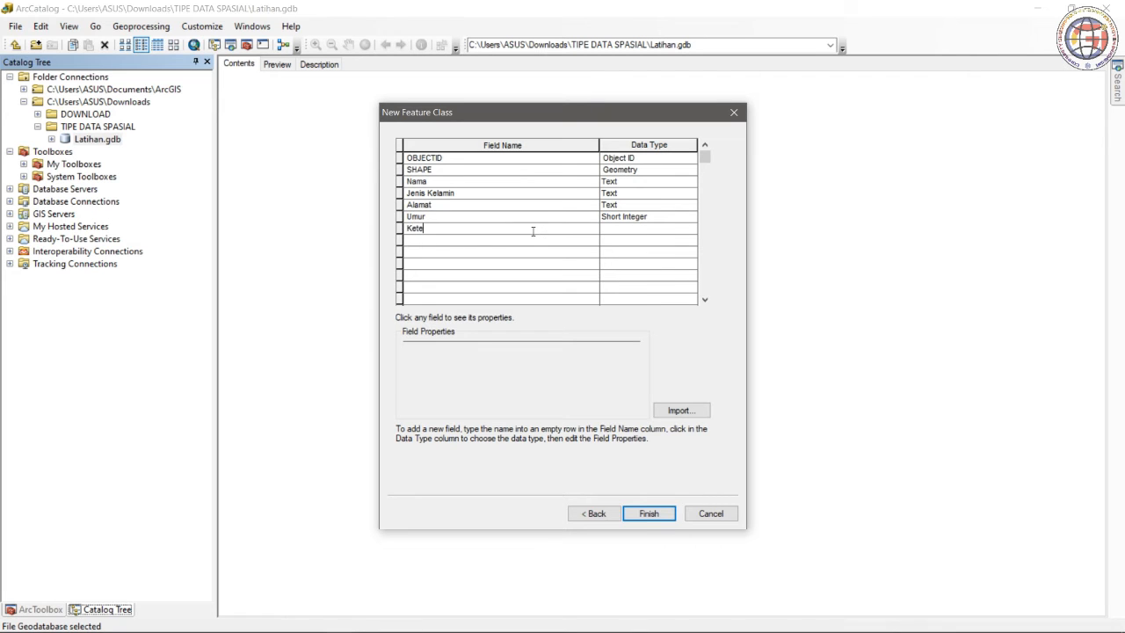
type("rangan")
key("Tab")
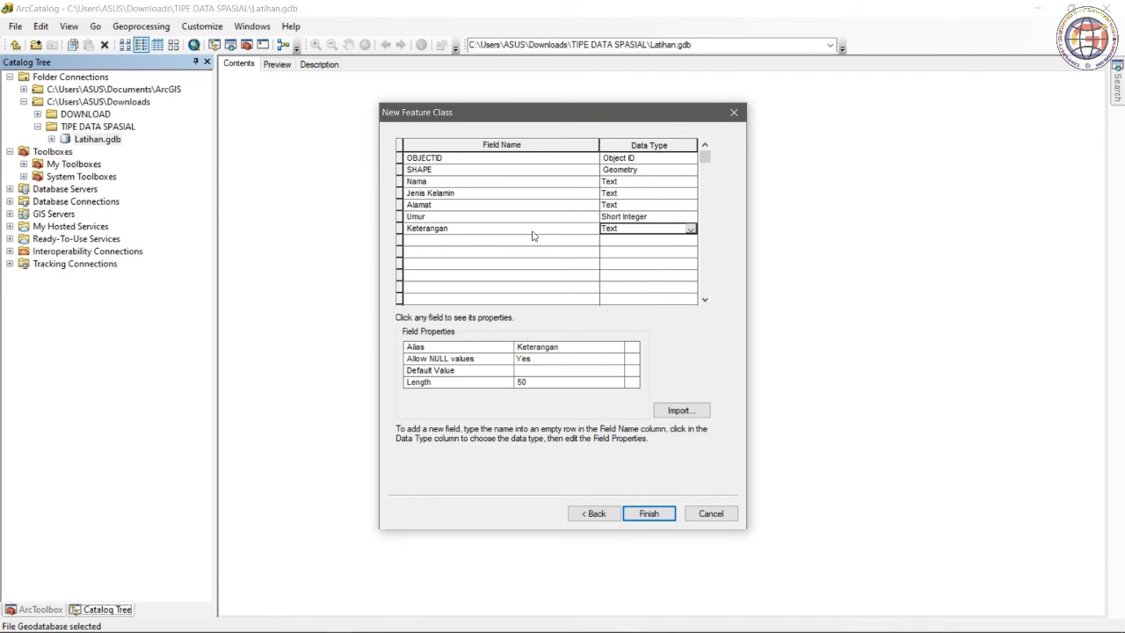
left_click(647, 229)
left_click(647, 231)
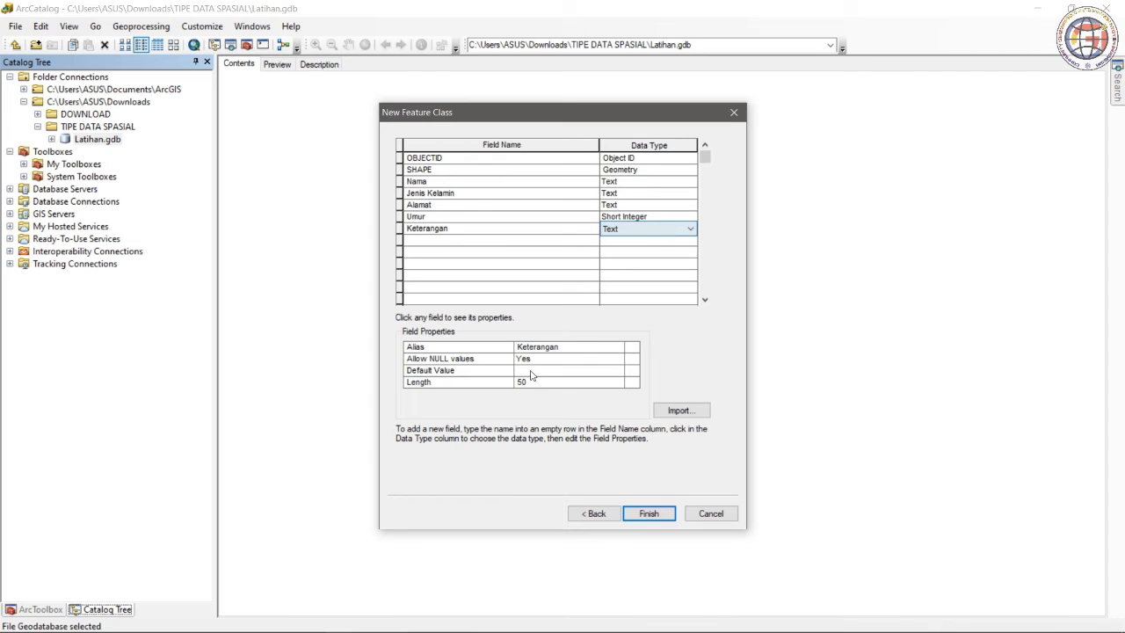
left_click(535, 382)
type("100")
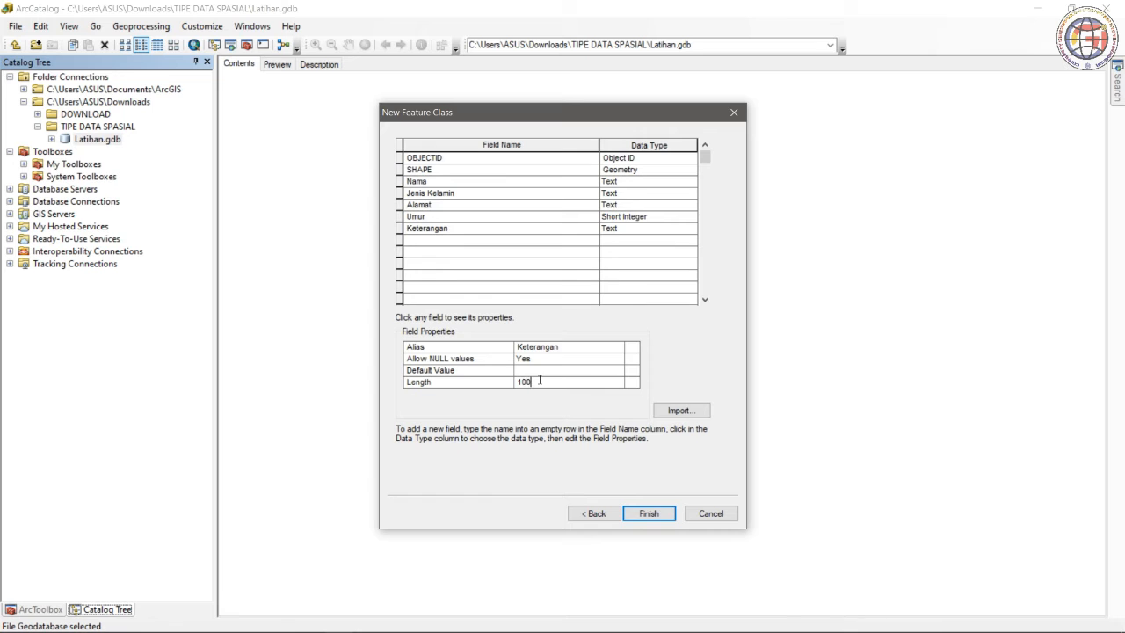
left_click(649, 514)
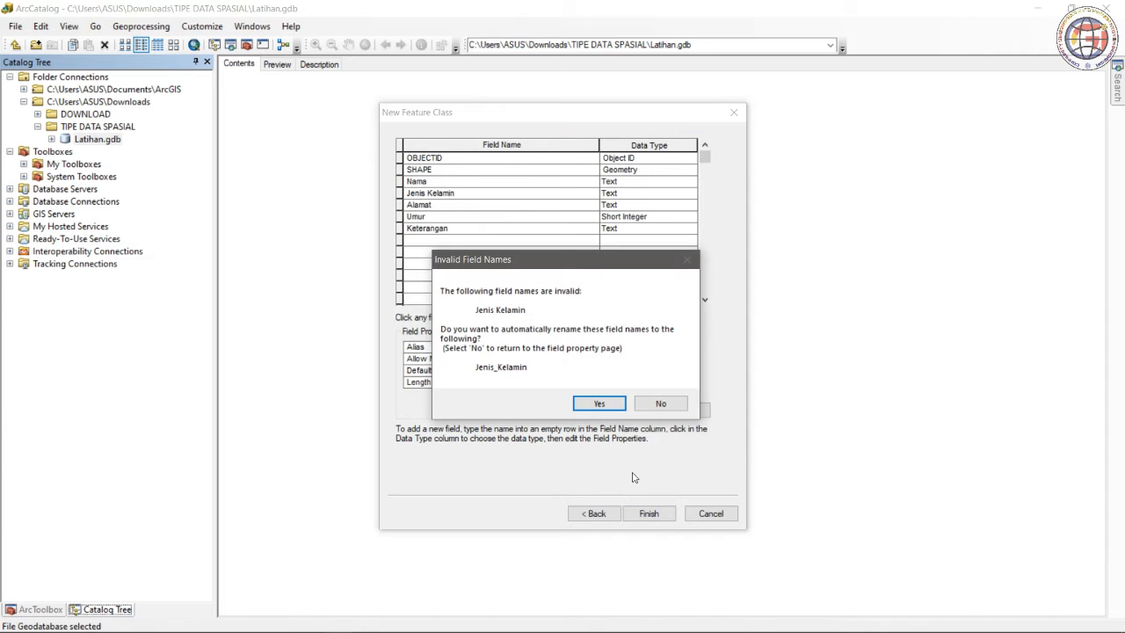
left_click(597, 405)
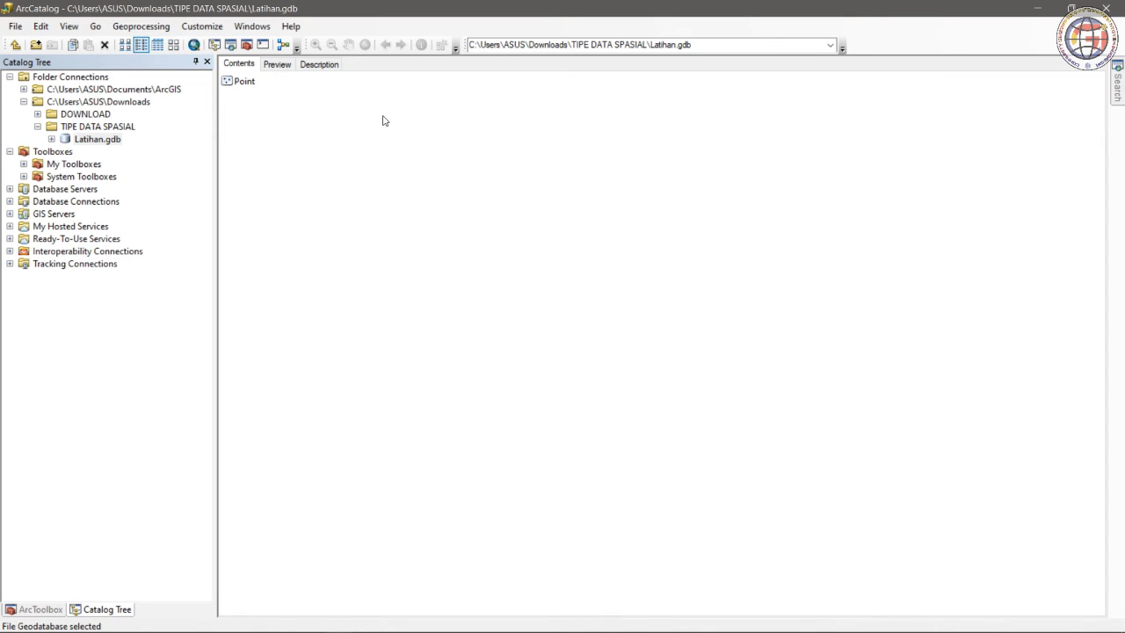
Step: Start a new feature class in Latihan.gdb named Polygon, keeping Polygon Features as its type
right_click(334, 134)
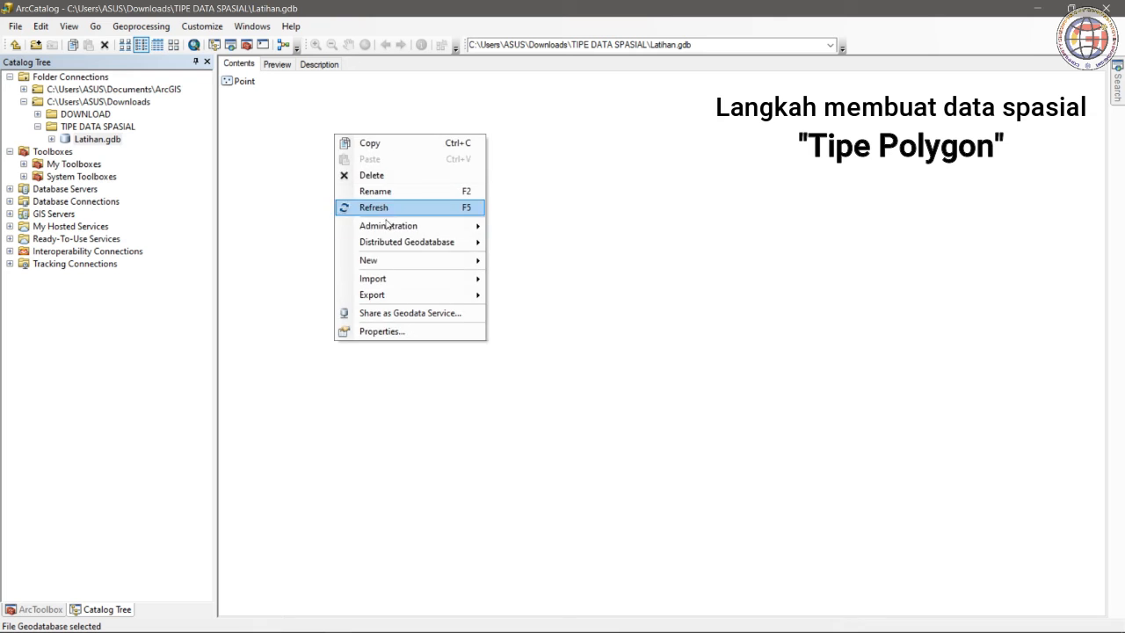
mouse_move(410, 262)
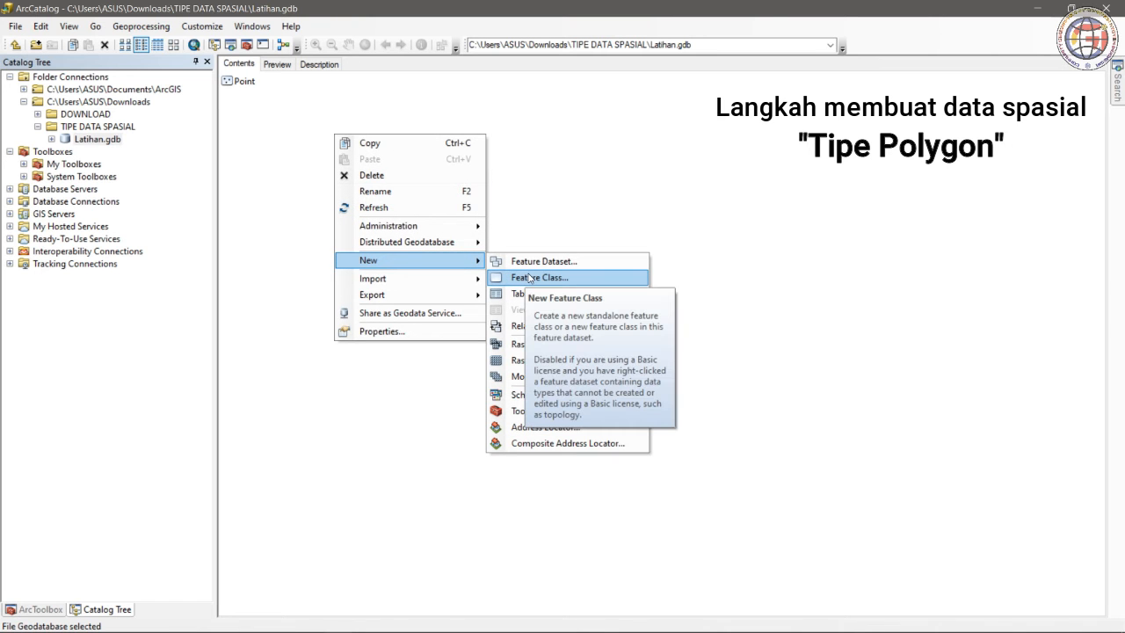
left_click(531, 278)
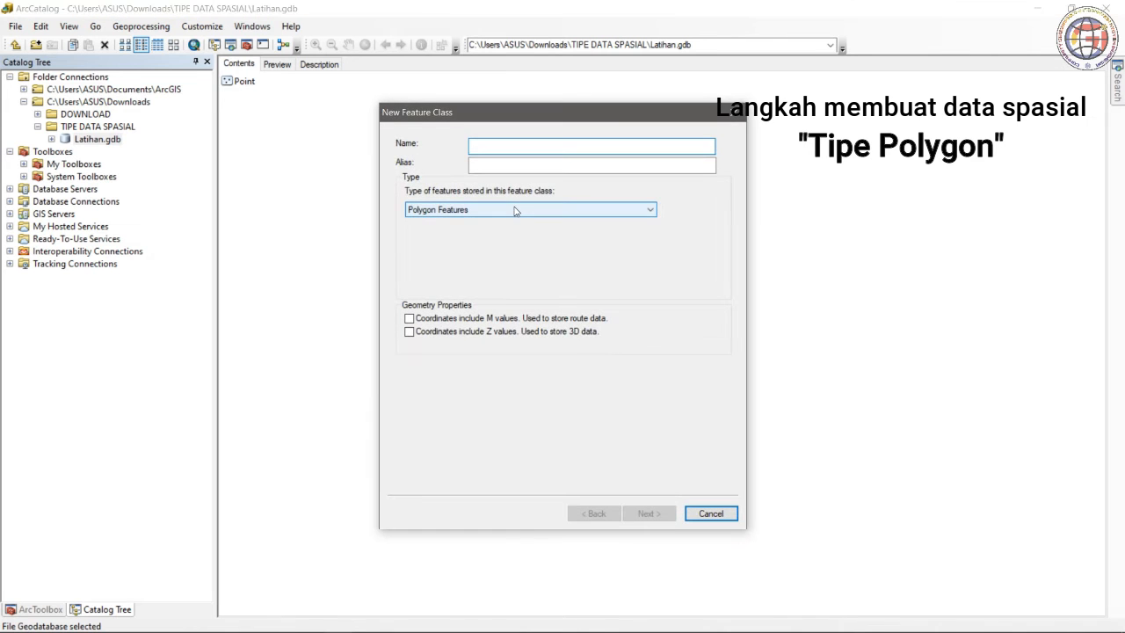
type("Polygon")
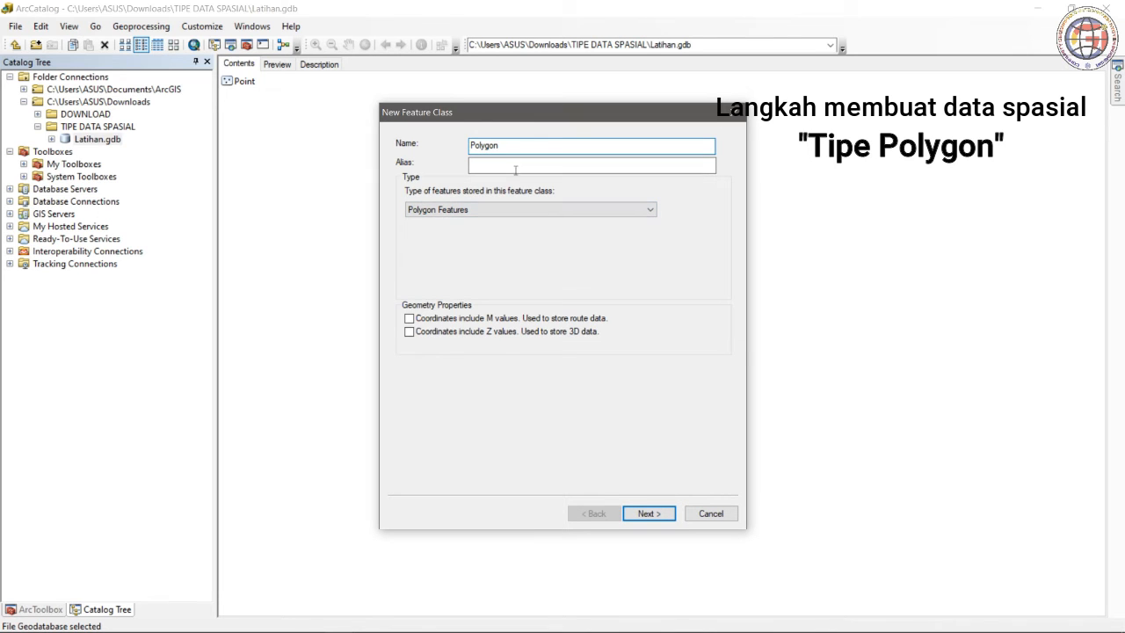
left_click(646, 513)
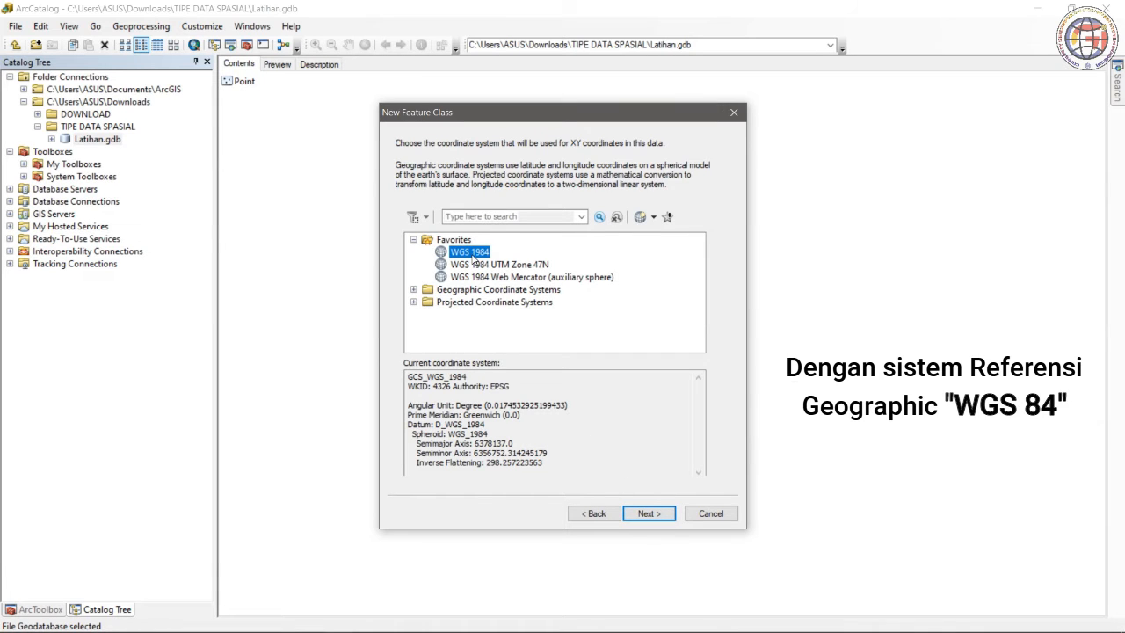
Step: Assign the World geographic coordinate system WGS 1984 to the Polygon feature class and accept the default XY tolerance and storage settings
double_click(479, 290)
scroll(483, 332, "down", 3)
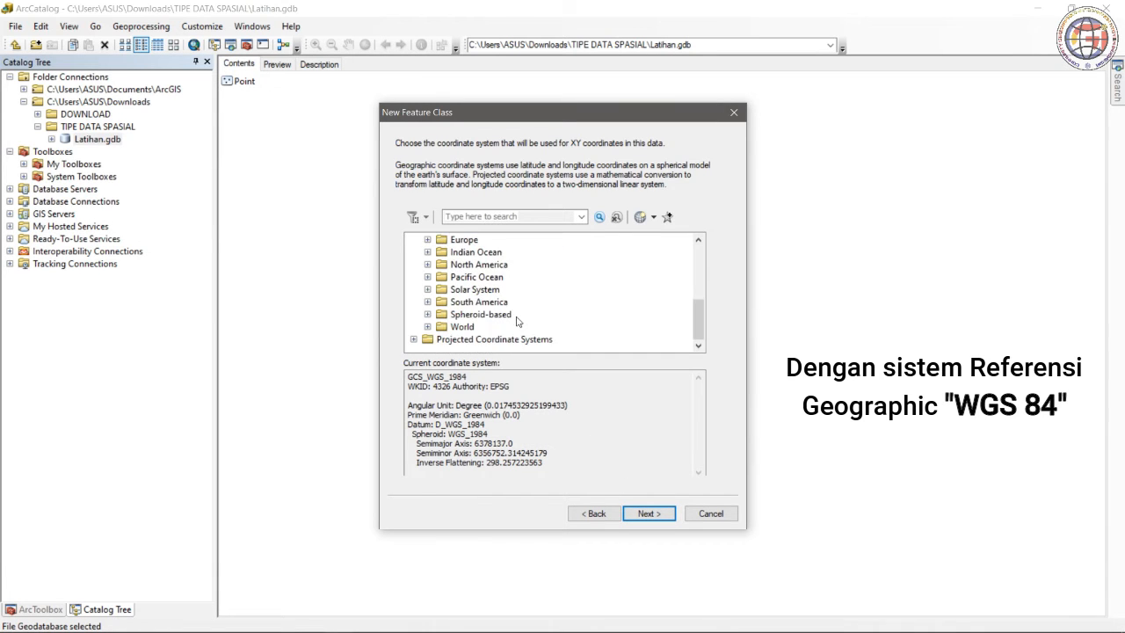
double_click(466, 327)
scroll(504, 328, "down", 3)
left_click(496, 327)
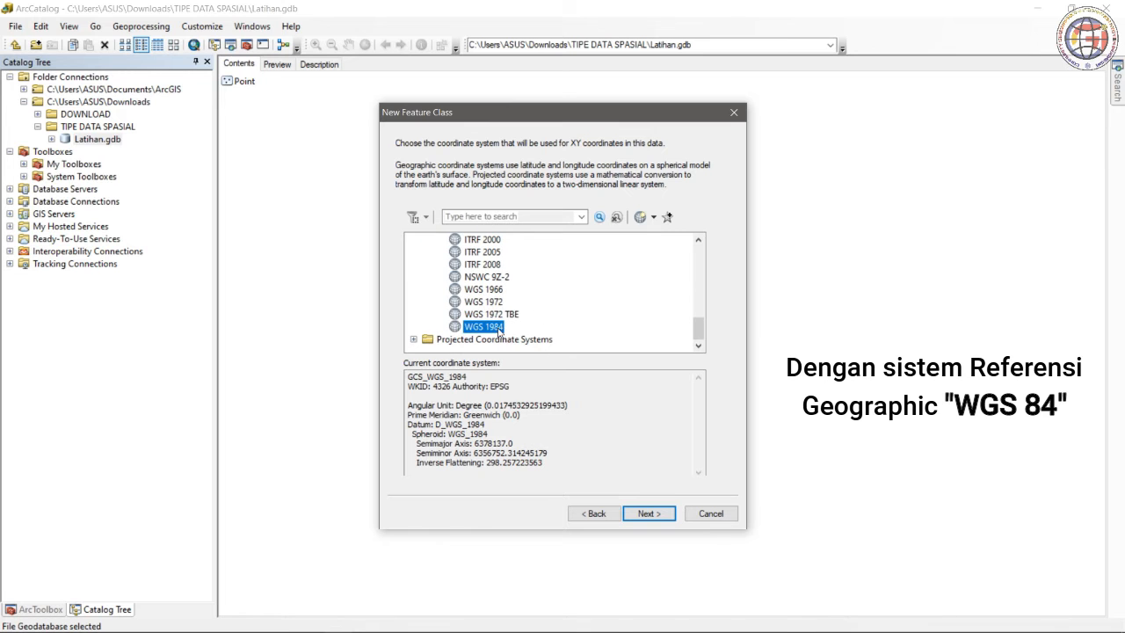
left_click(642, 514)
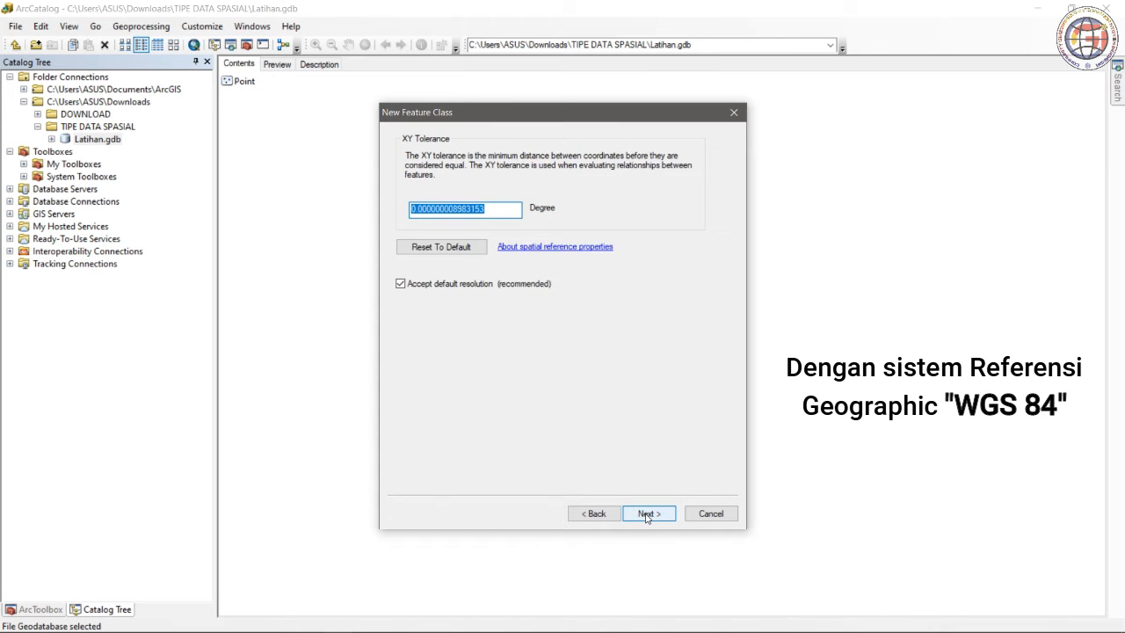
left_click(646, 515)
left_click(647, 515)
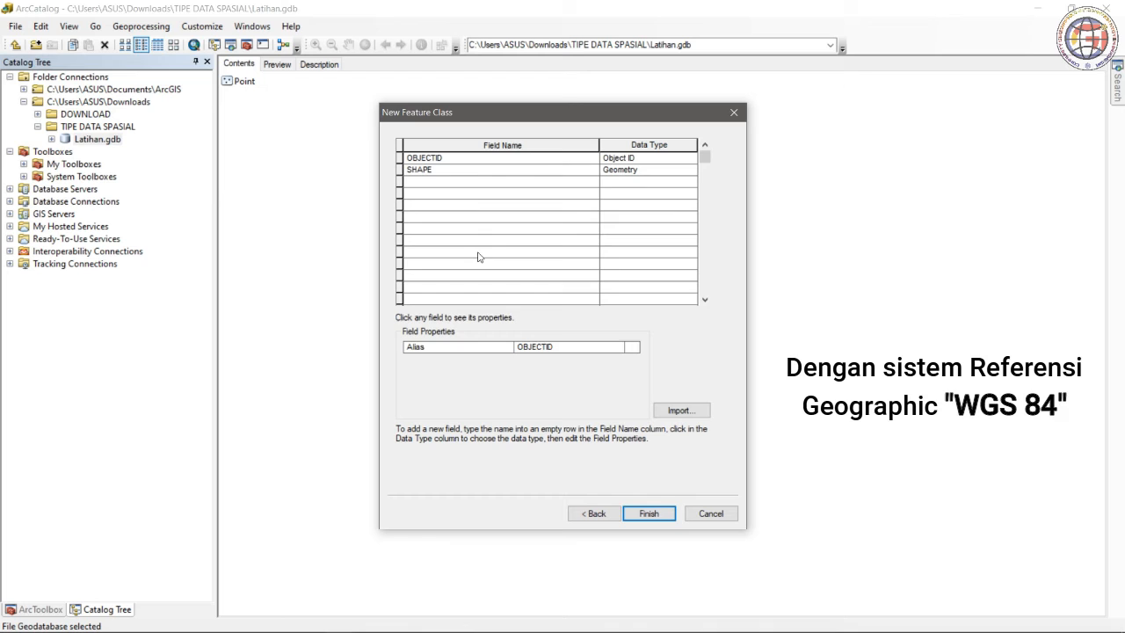
Step: Add an attribute field named ID_Nama with the Text data type to the Polygon feature class
left_click(455, 184)
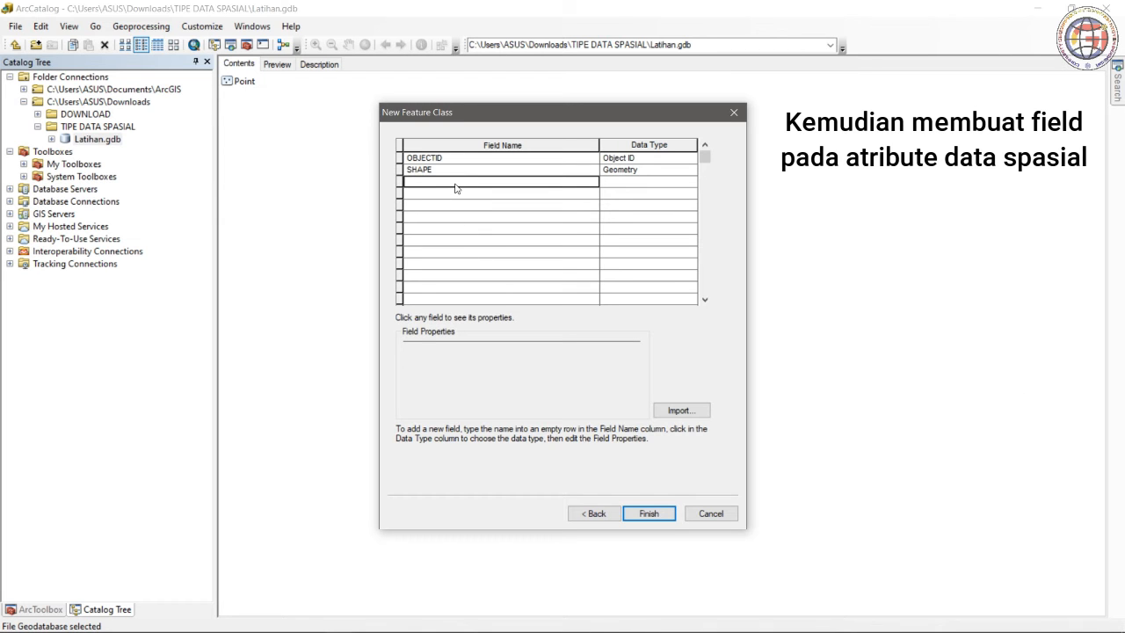
type("ID")
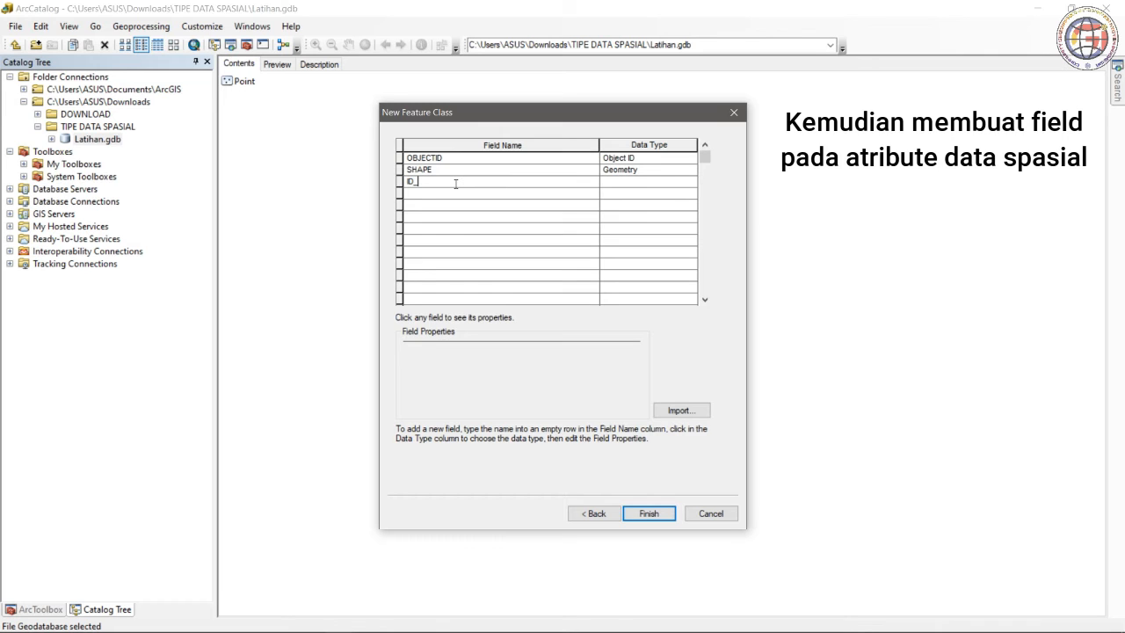
type("_Nama")
key("Tab")
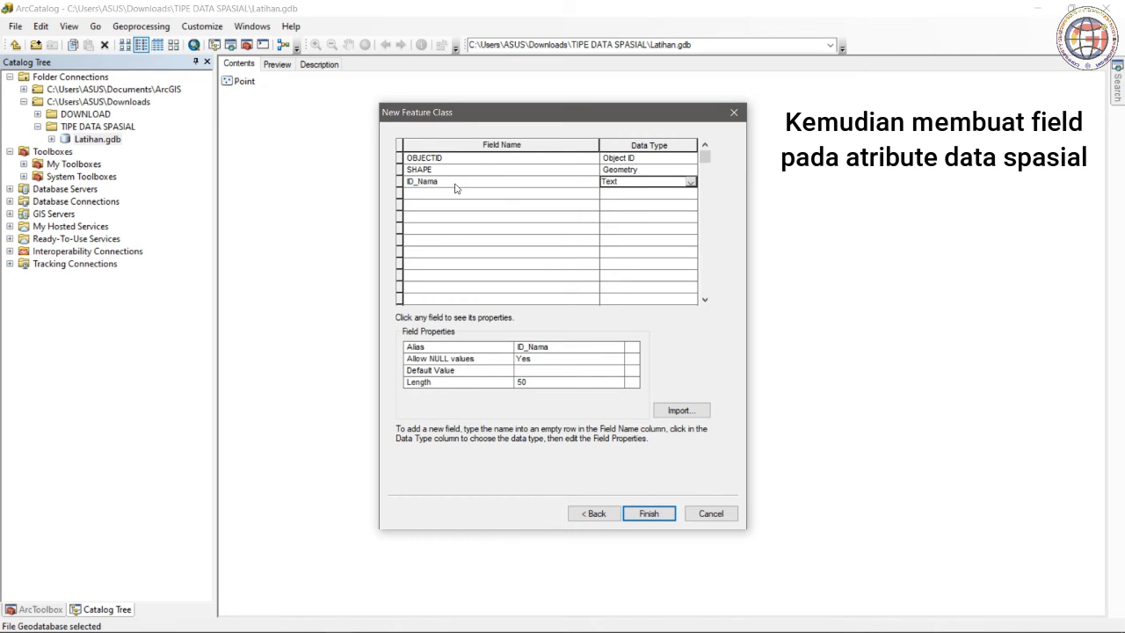
Step: Add a Text field named Alamat below ID_Nama and set its length to 100
left_click(458, 196)
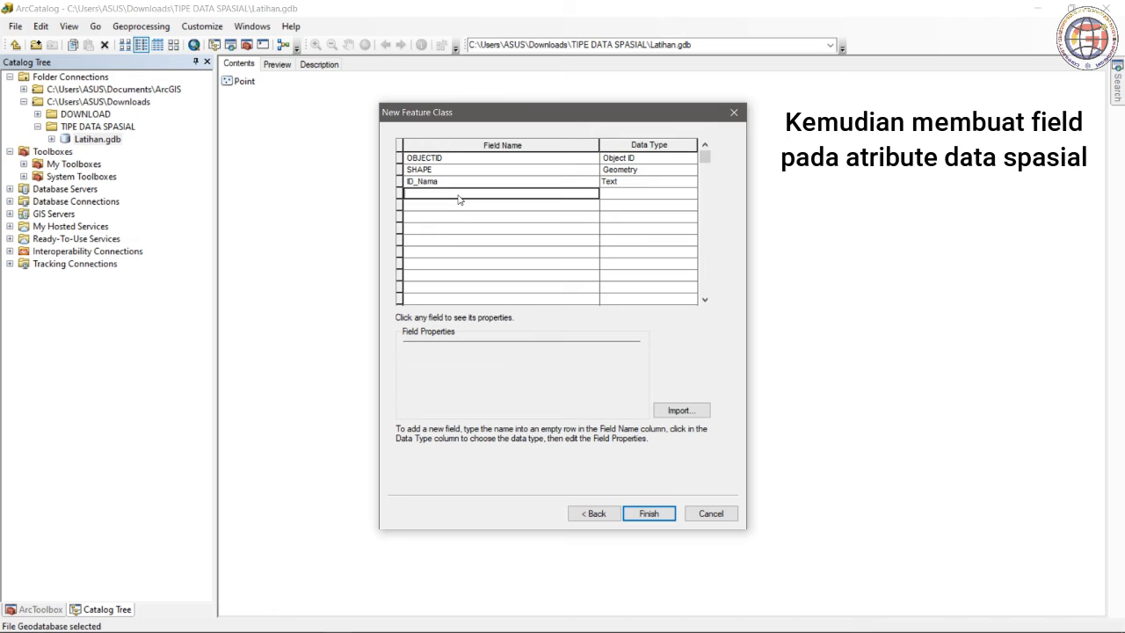
type("Alamat")
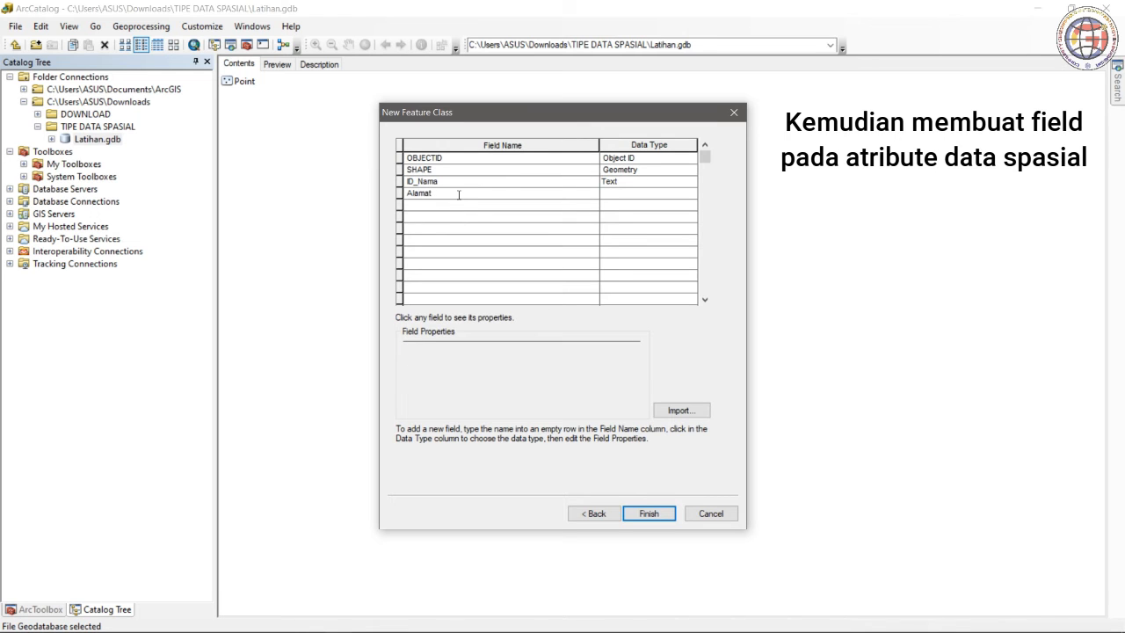
key("Tab")
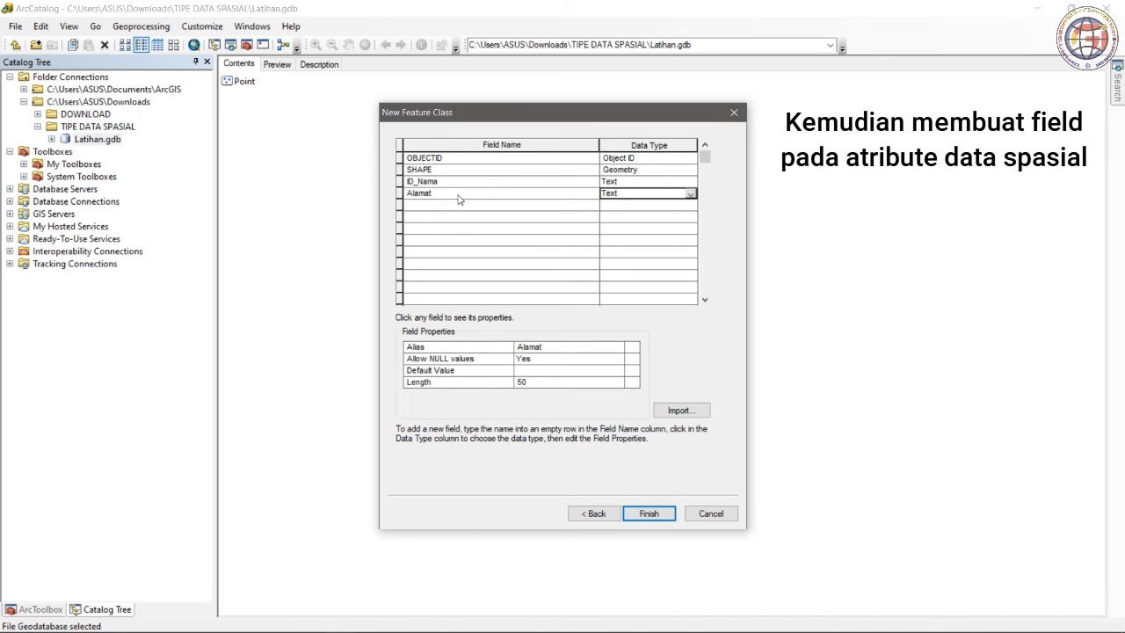
left_click(550, 379)
type("100")
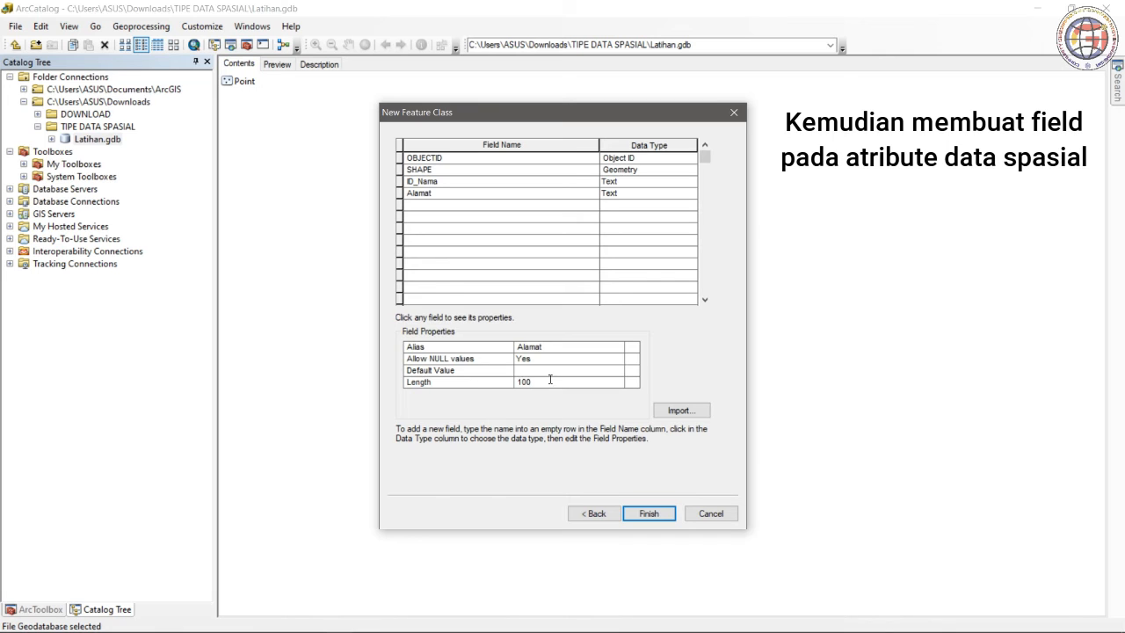
Step: Add a Text field named Keterangan below Alamat, set its length to 10, and finish creating the Polygon feature class
left_click(424, 205)
type("Ket")
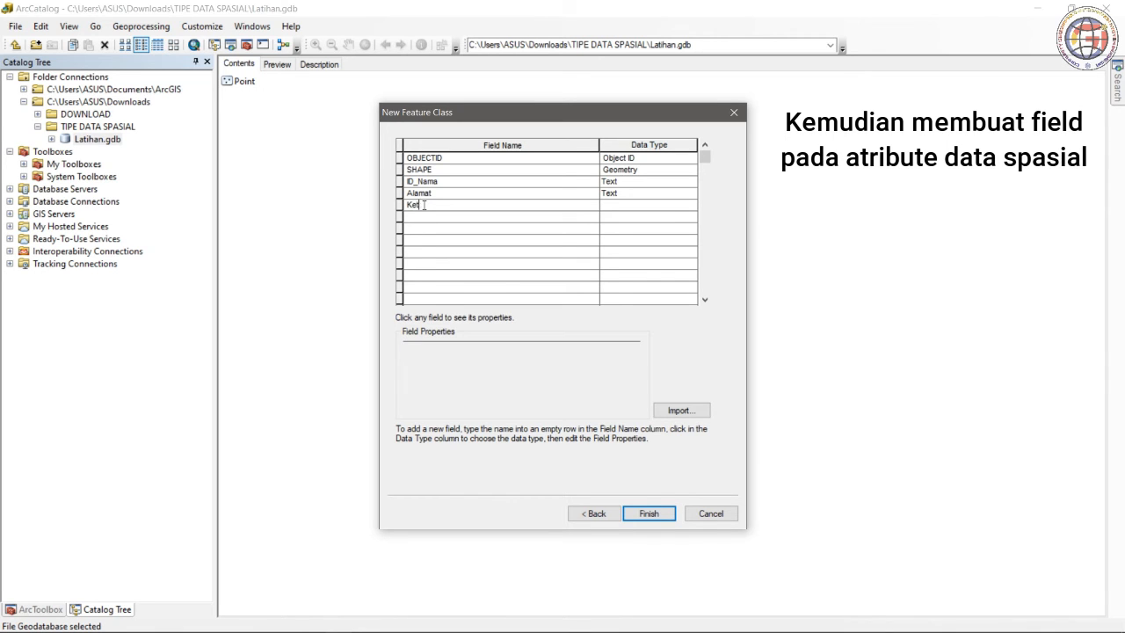
type("erangan")
key("Tab")
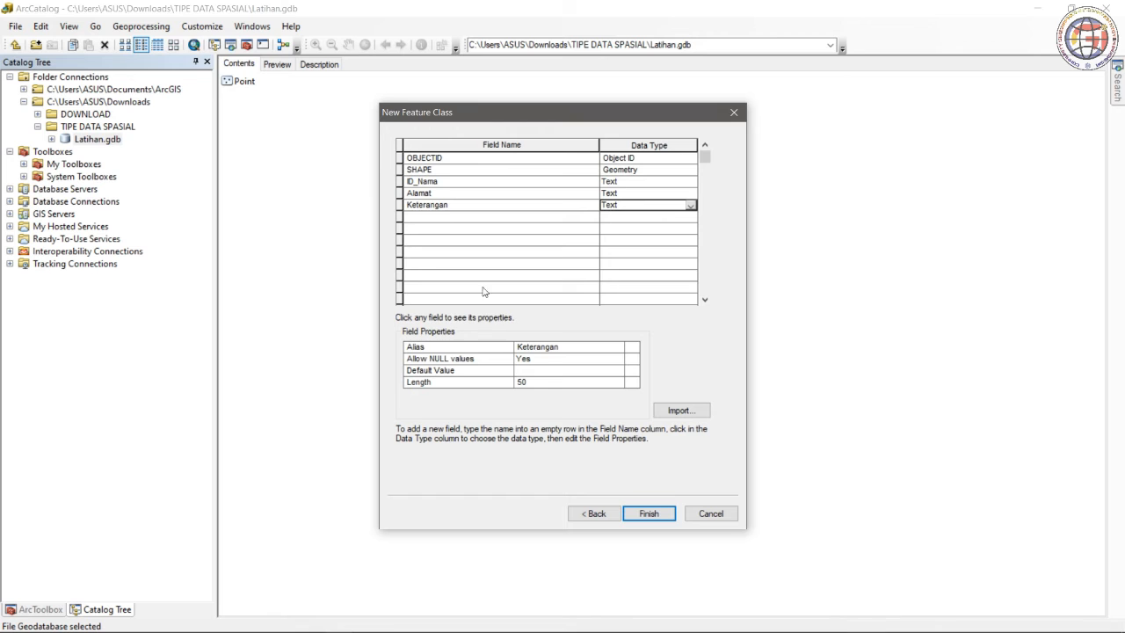
left_click(544, 383)
key("BackSpace")
key("BackSpace")
type("10")
left_click(653, 513)
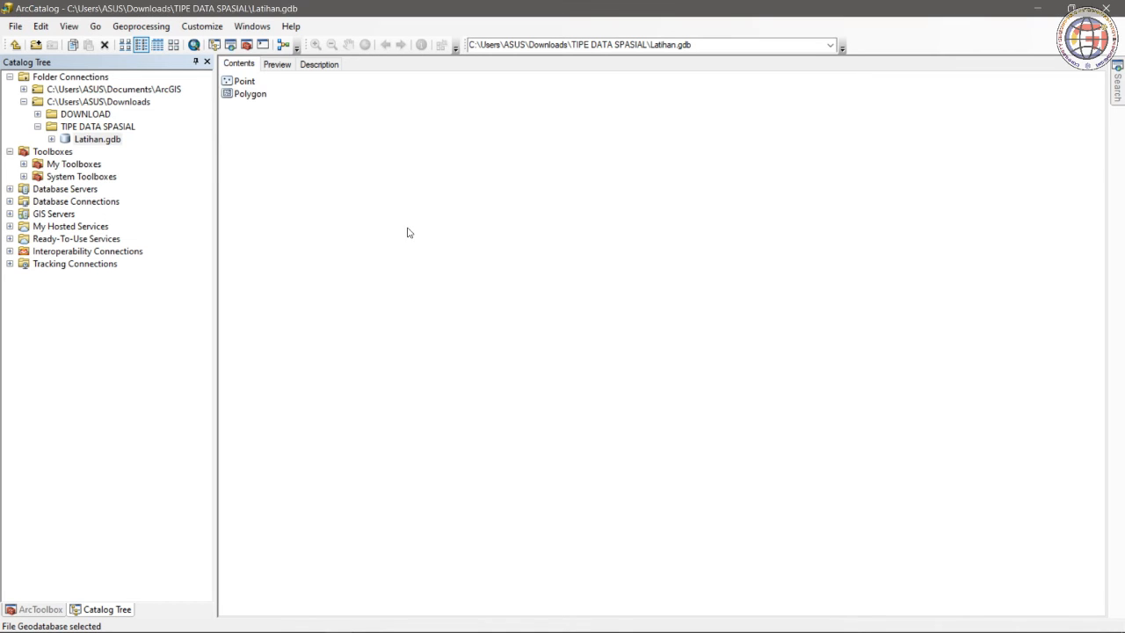
Step: Start another new feature class in Latihan.gdb with the type Line Features and name it Line
right_click(343, 132)
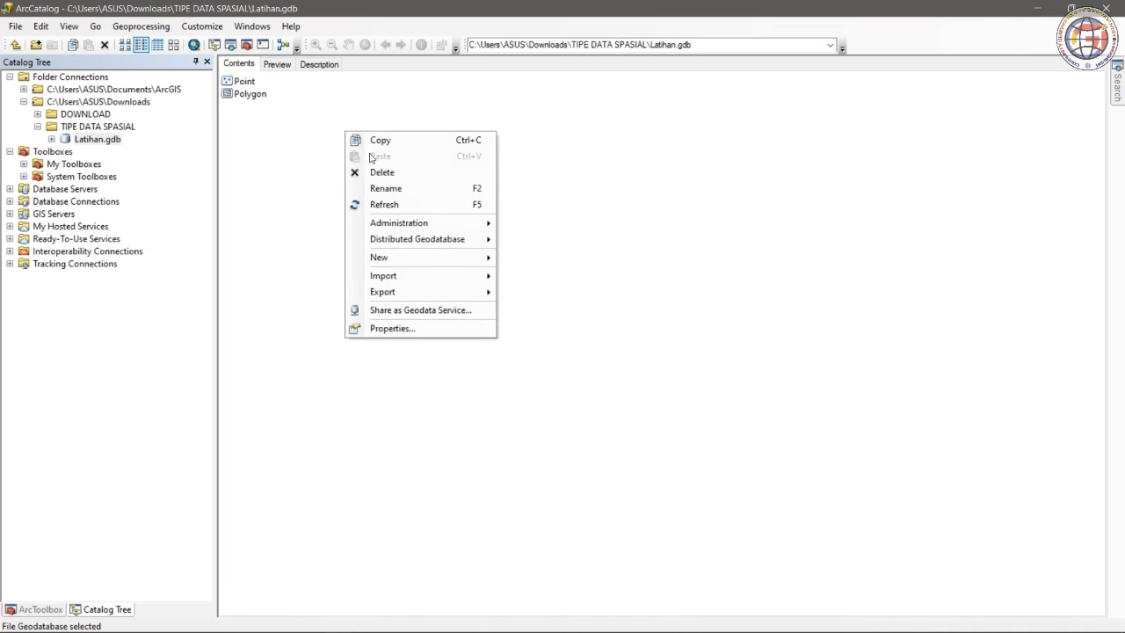
mouse_move(396, 264)
left_click(497, 274)
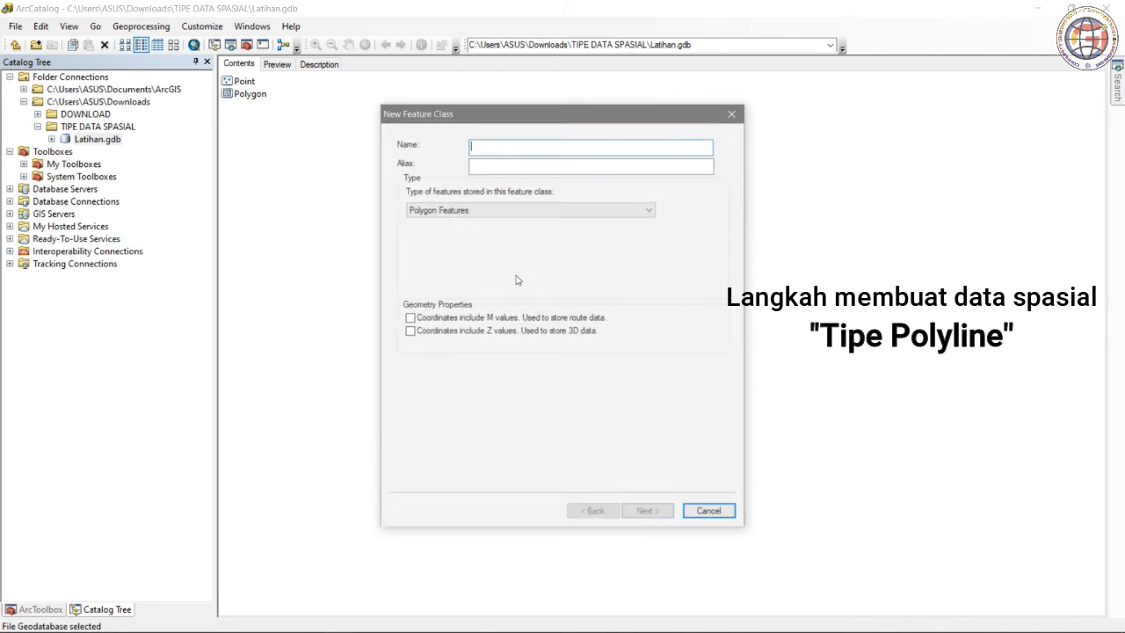
left_click(518, 211)
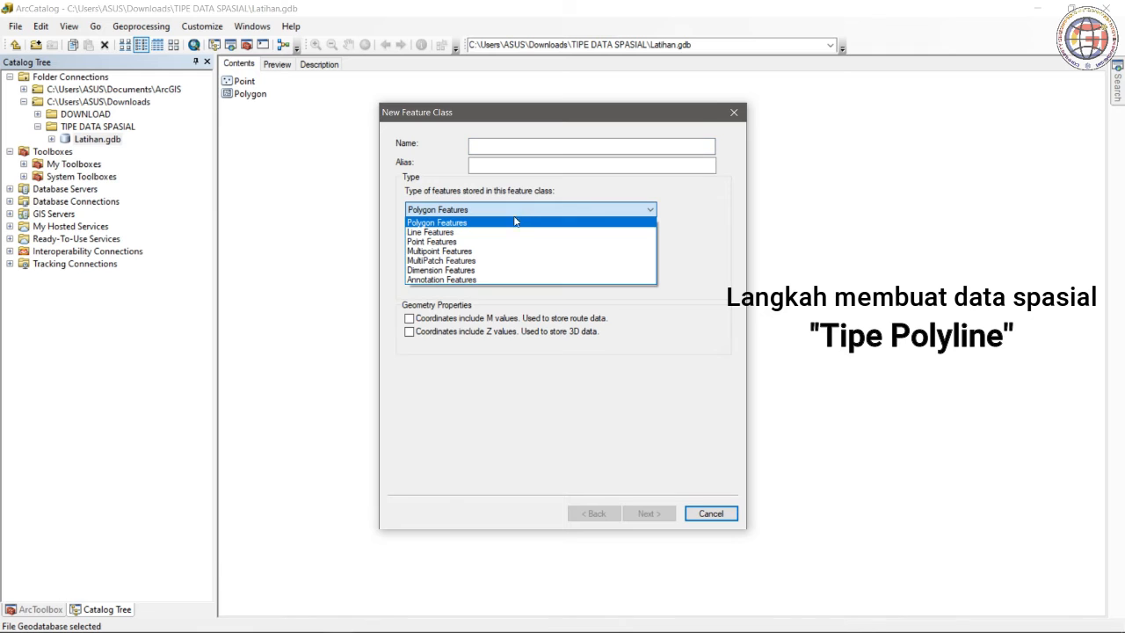
left_click(515, 233)
left_click(528, 151)
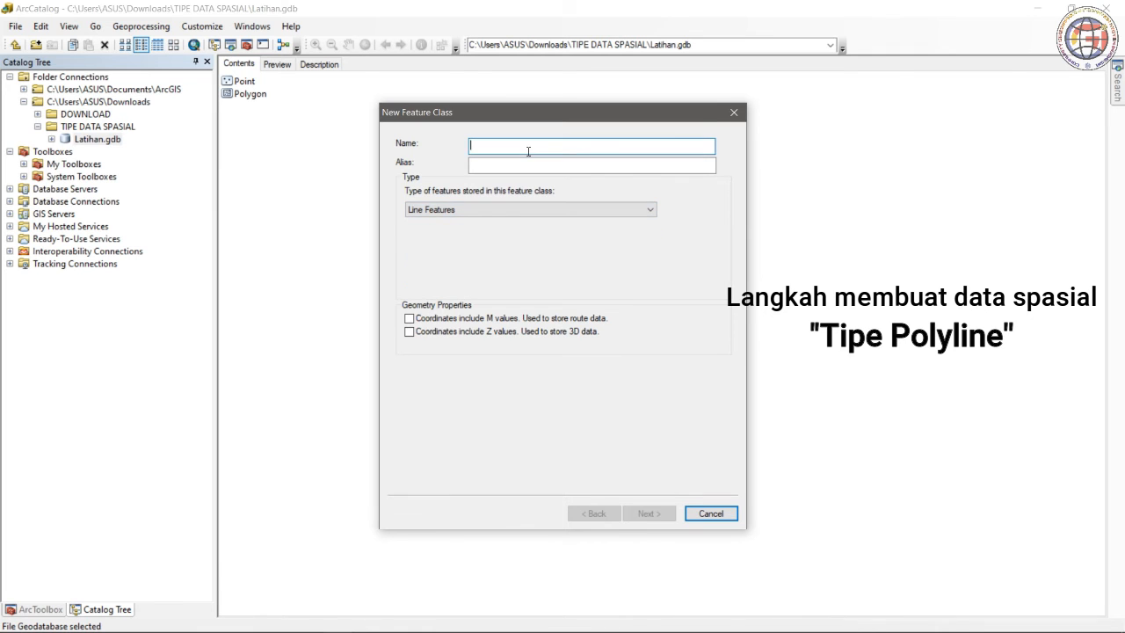
type("Line")
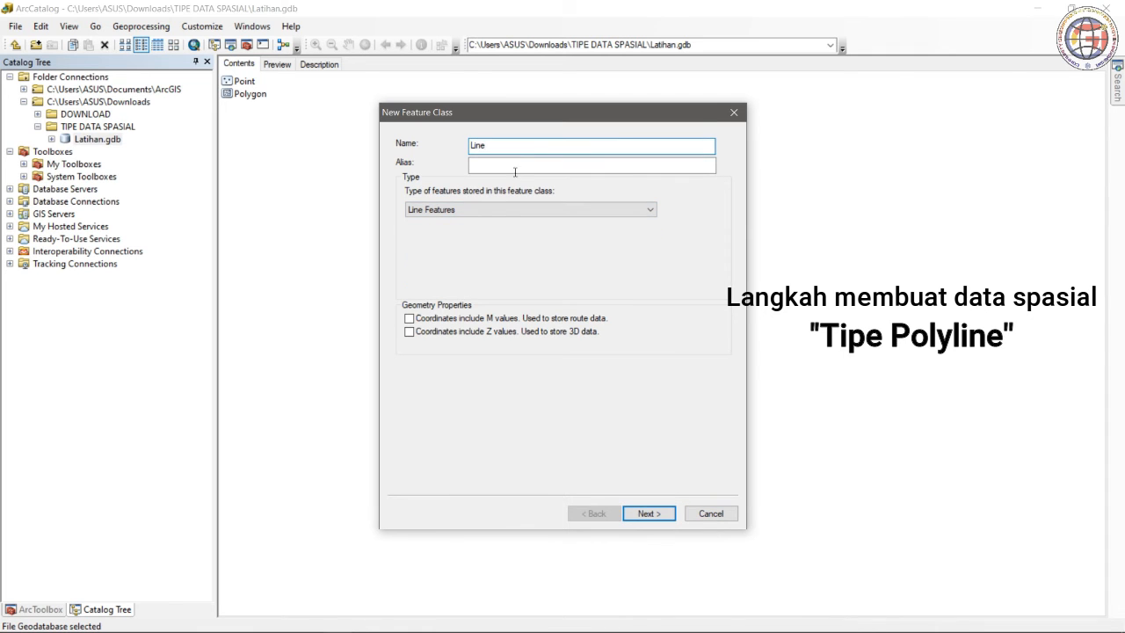
left_click(650, 515)
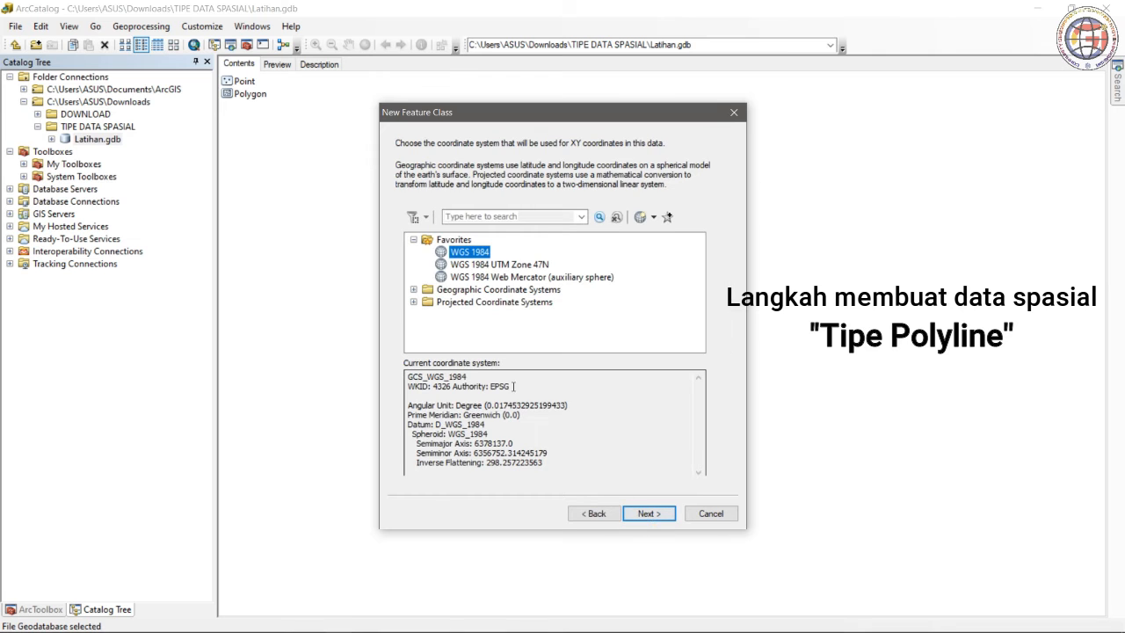
Step: Assign the World geographic coordinate system WGS 1984 to the Line feature class and accept the default XY tolerance and storage settings
double_click(470, 292)
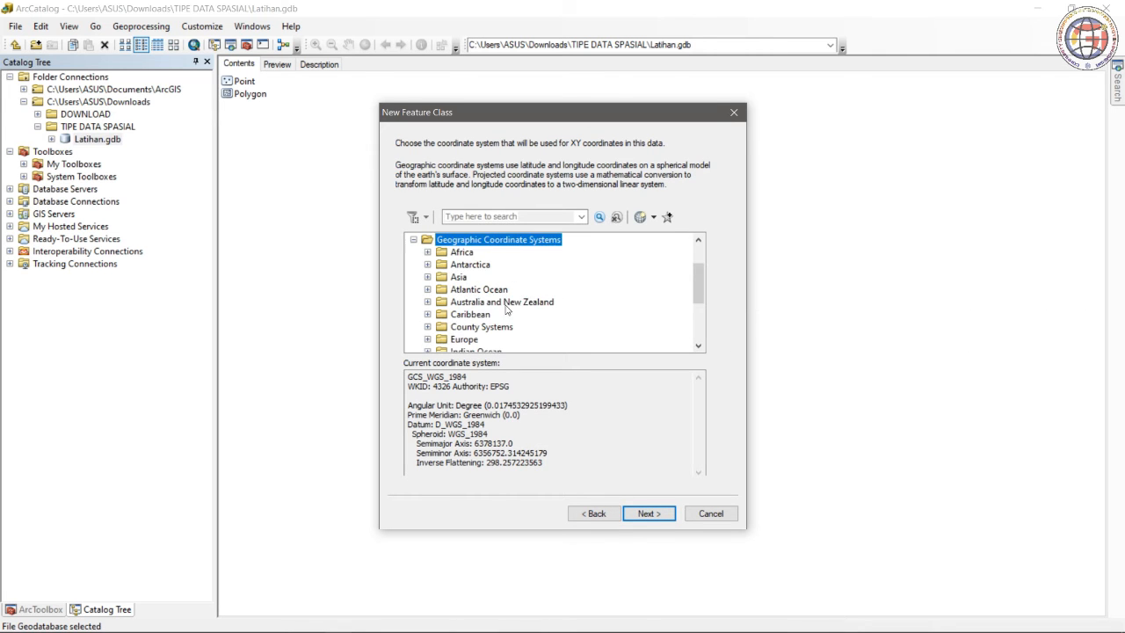
scroll(501, 313, "down", 3)
double_click(463, 328)
scroll(493, 317, "down", 3)
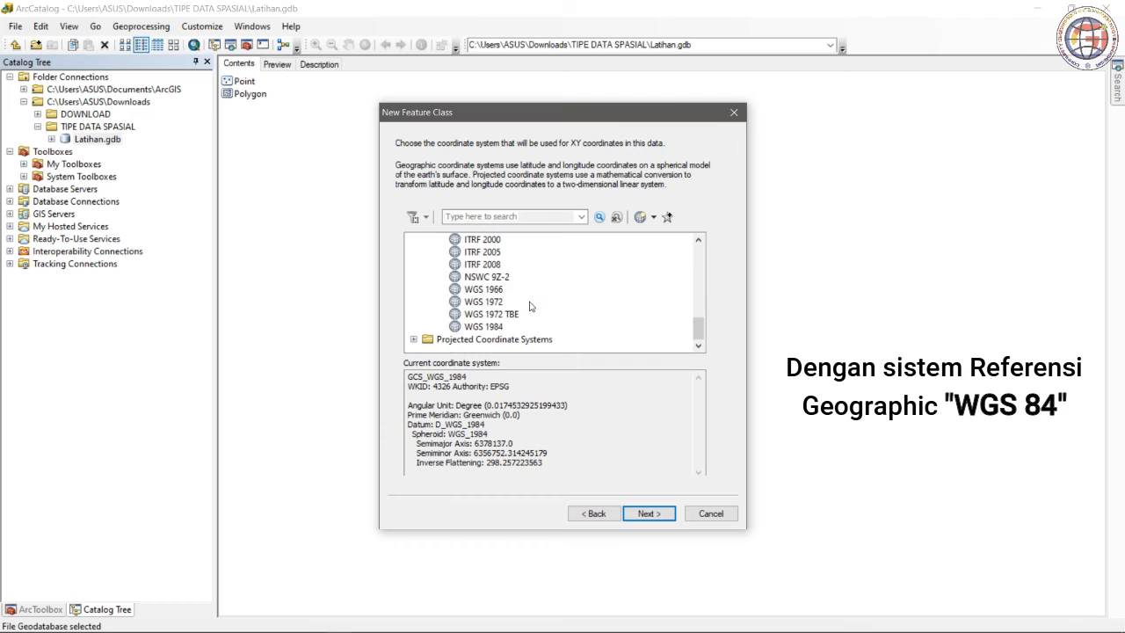
left_click(492, 329)
left_click(645, 513)
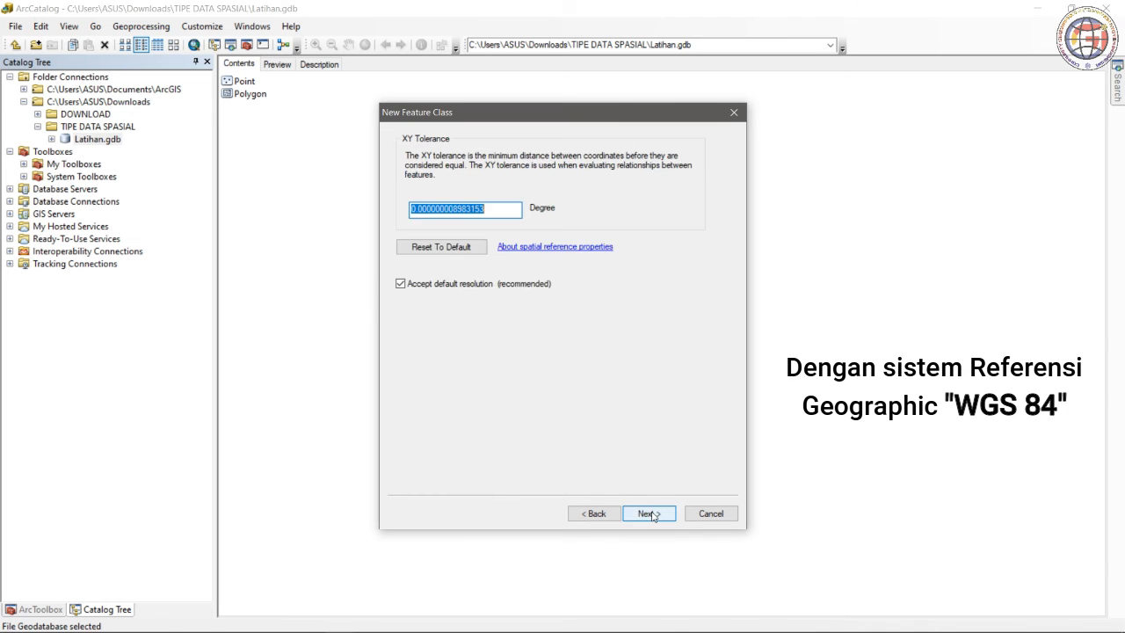
left_click(654, 516)
left_click(654, 516)
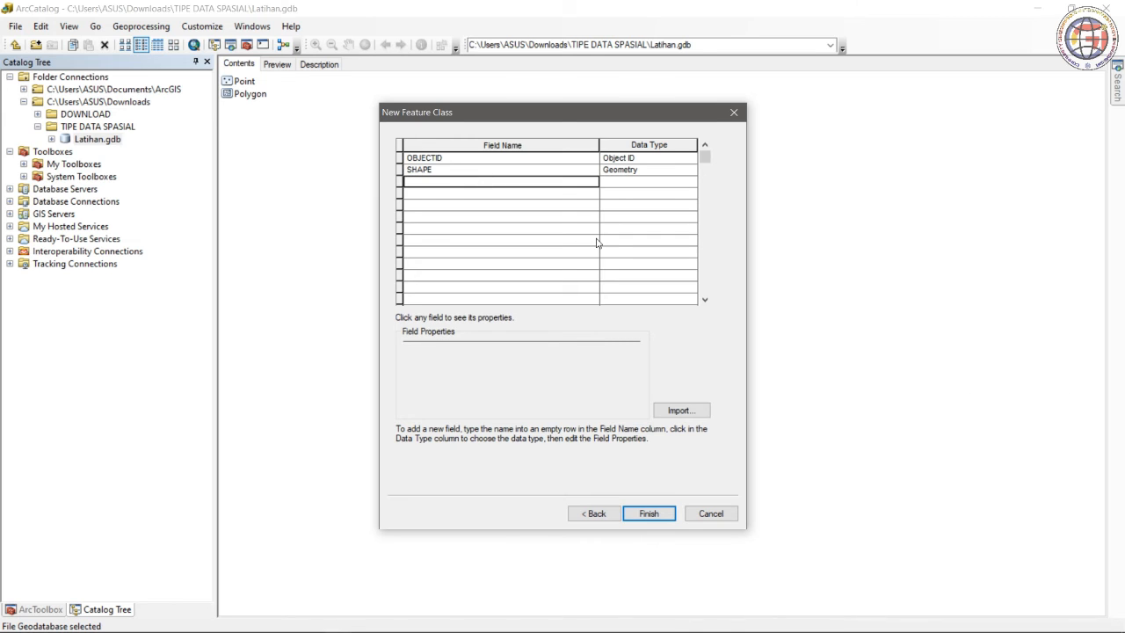
Step: Add a field named Segmen below SHAPE in the Line feature class and set its data type to Long Integer
type("Segmen")
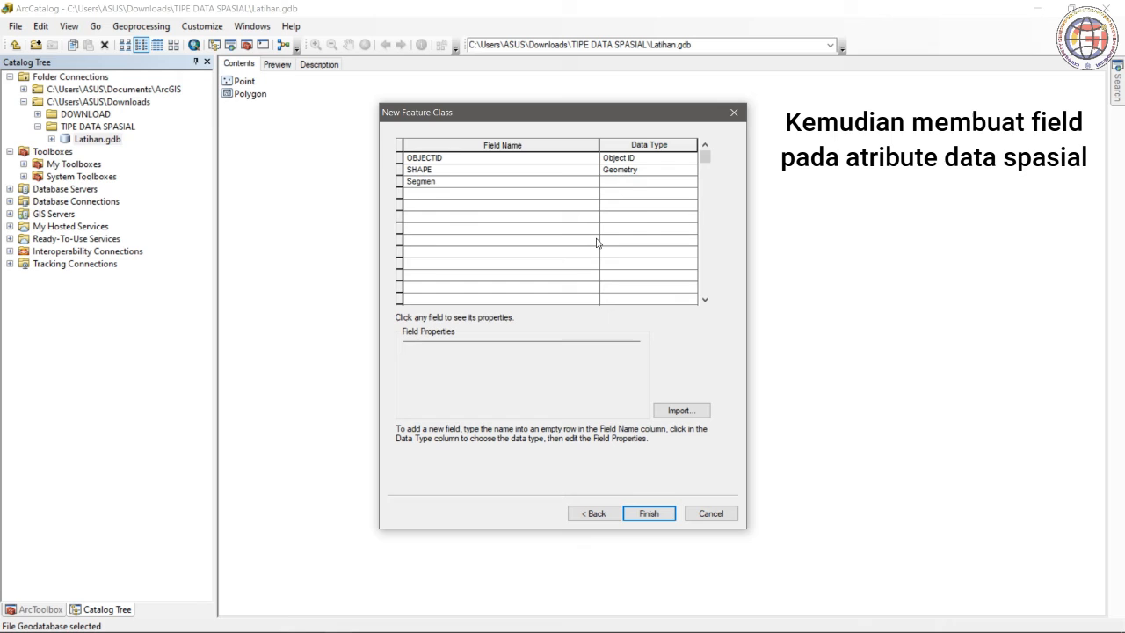
key("Tab")
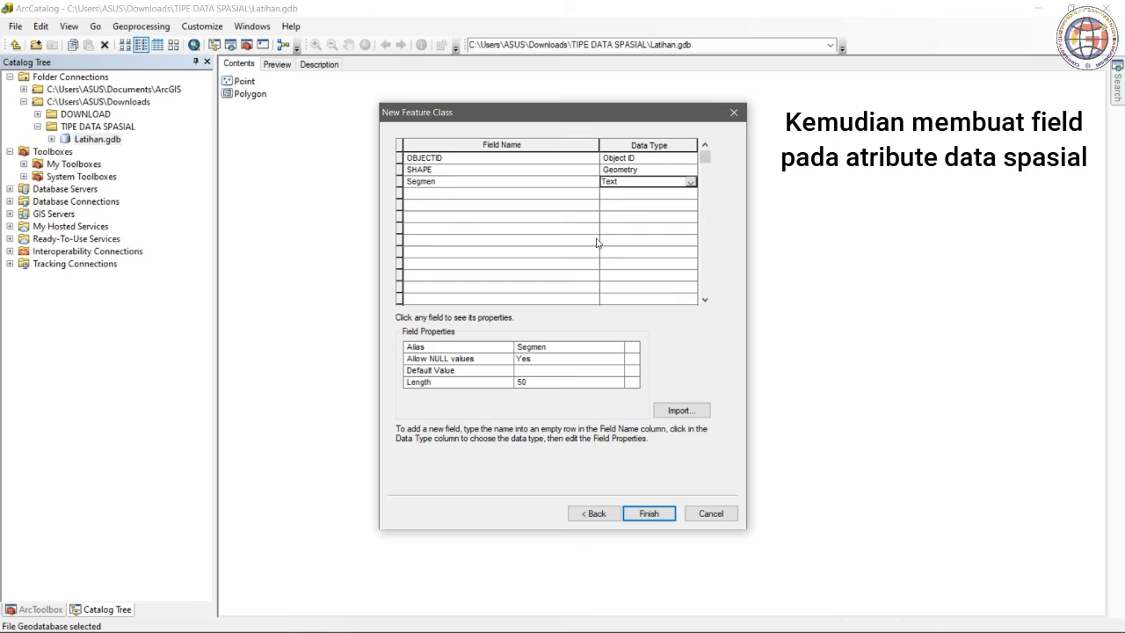
left_click(665, 181)
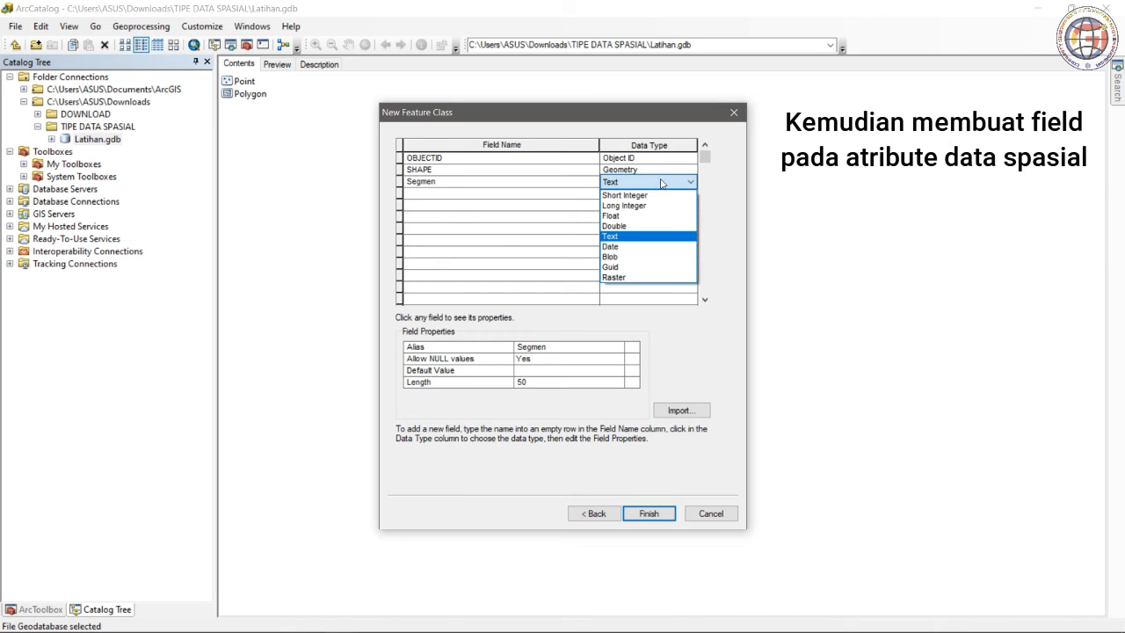
left_click(654, 205)
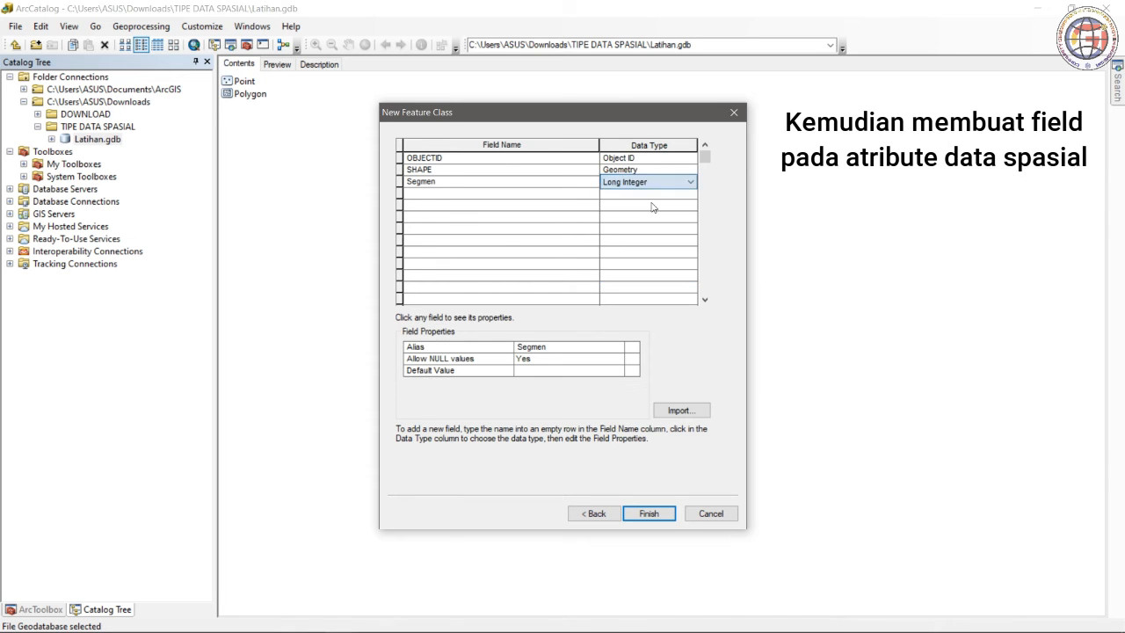
Step: Add a Text field named Nama_Jalur below Segmen and set its length to 100
left_click(514, 203)
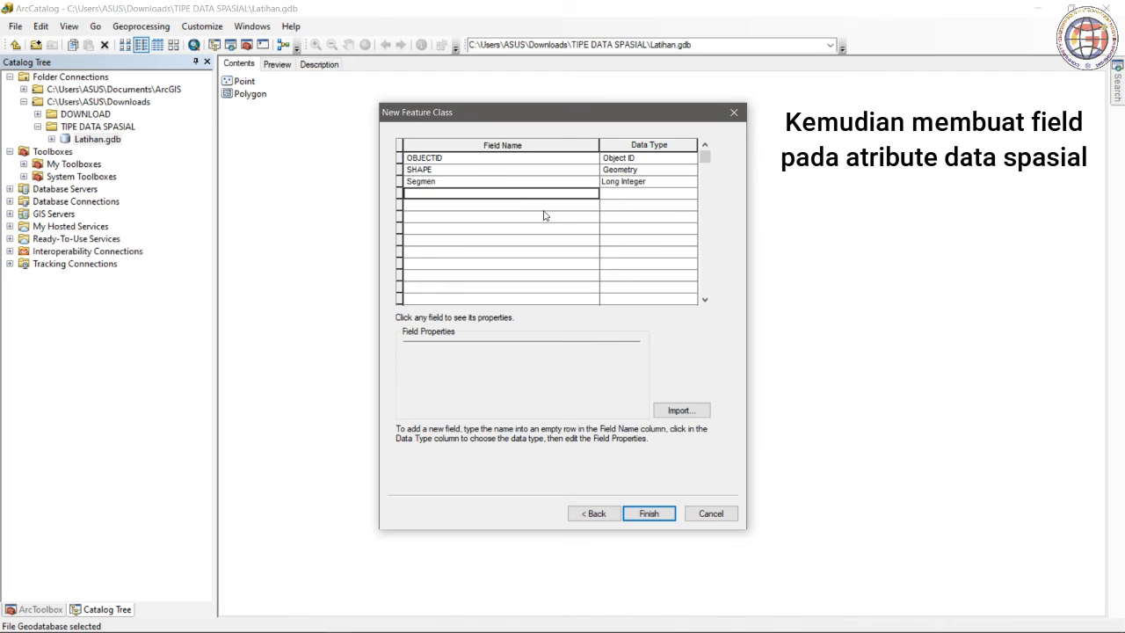
type("Nama_J")
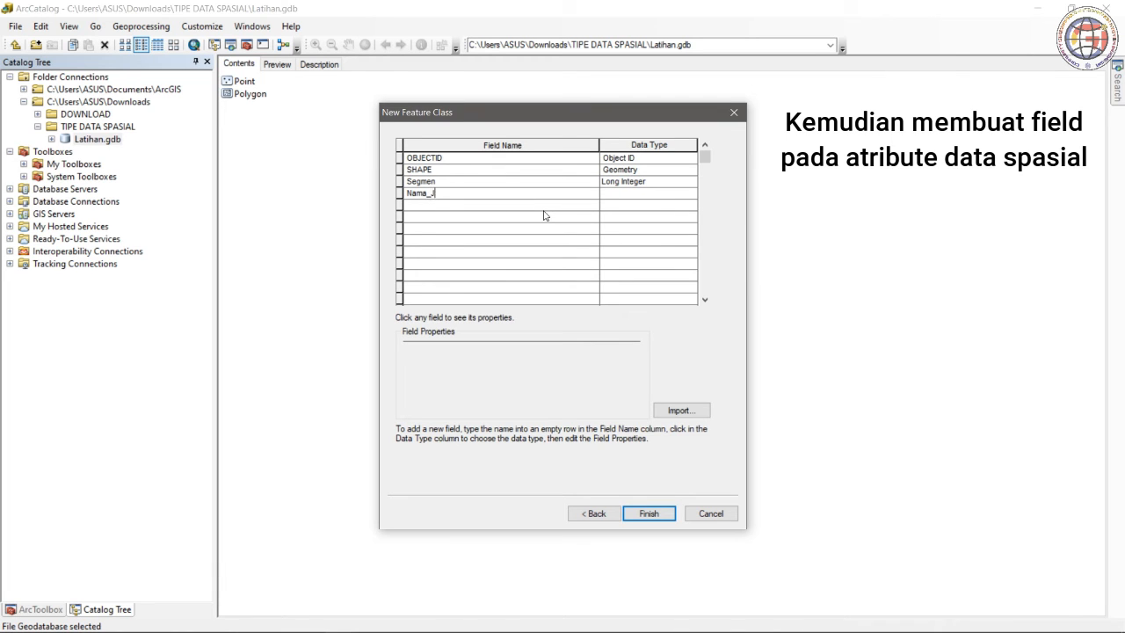
type("alur")
key("Tab")
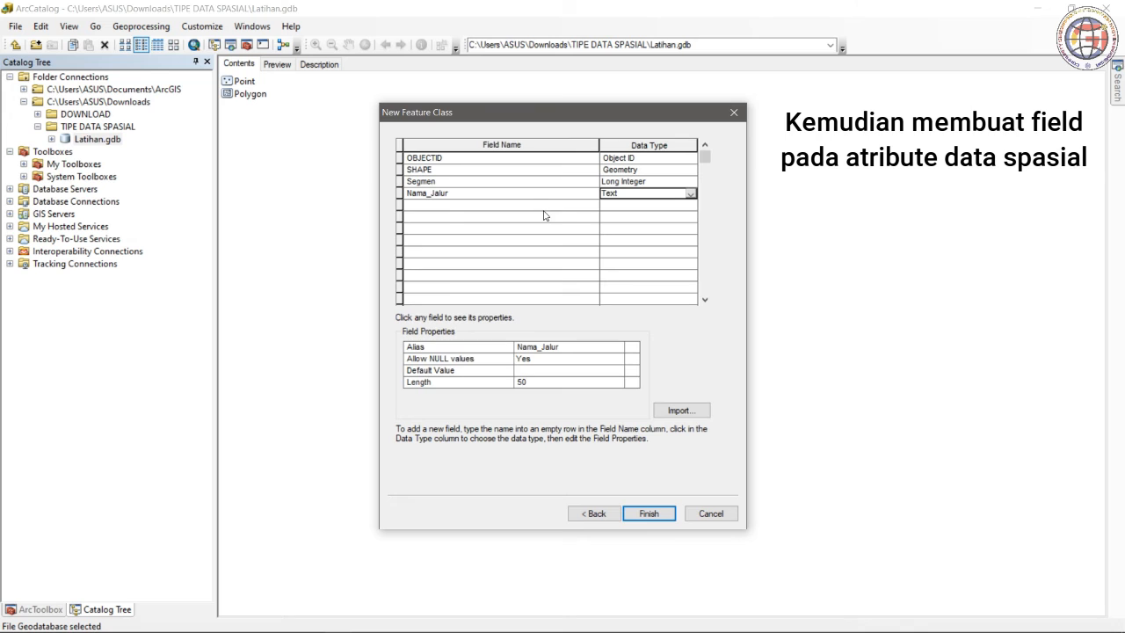
left_click(620, 195)
left_click(619, 194)
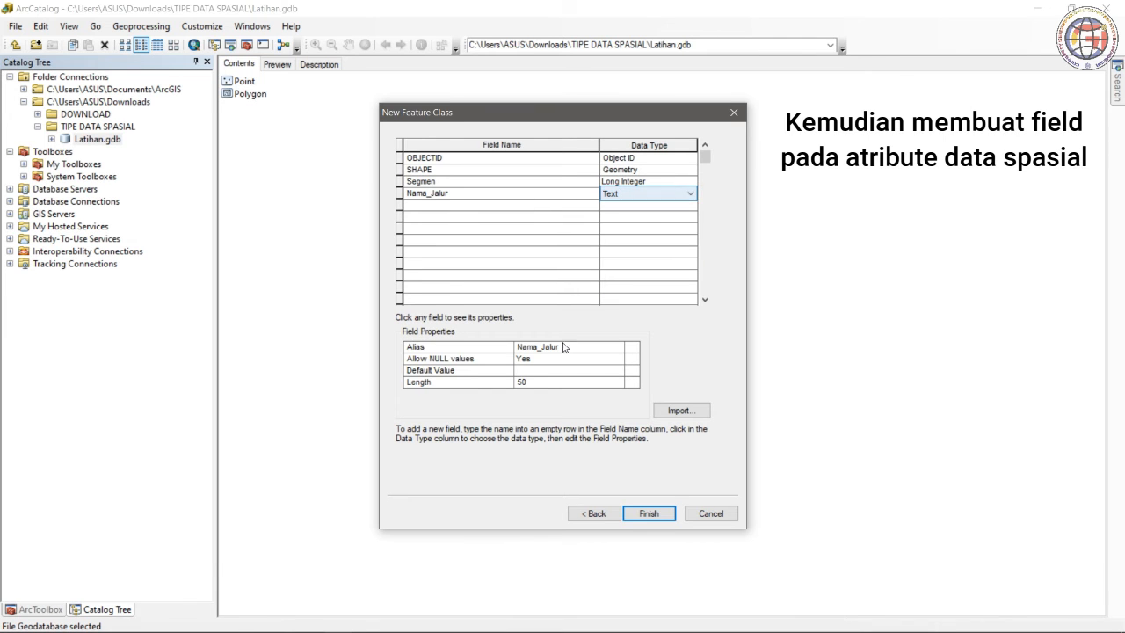
left_click(545, 386)
type("10")
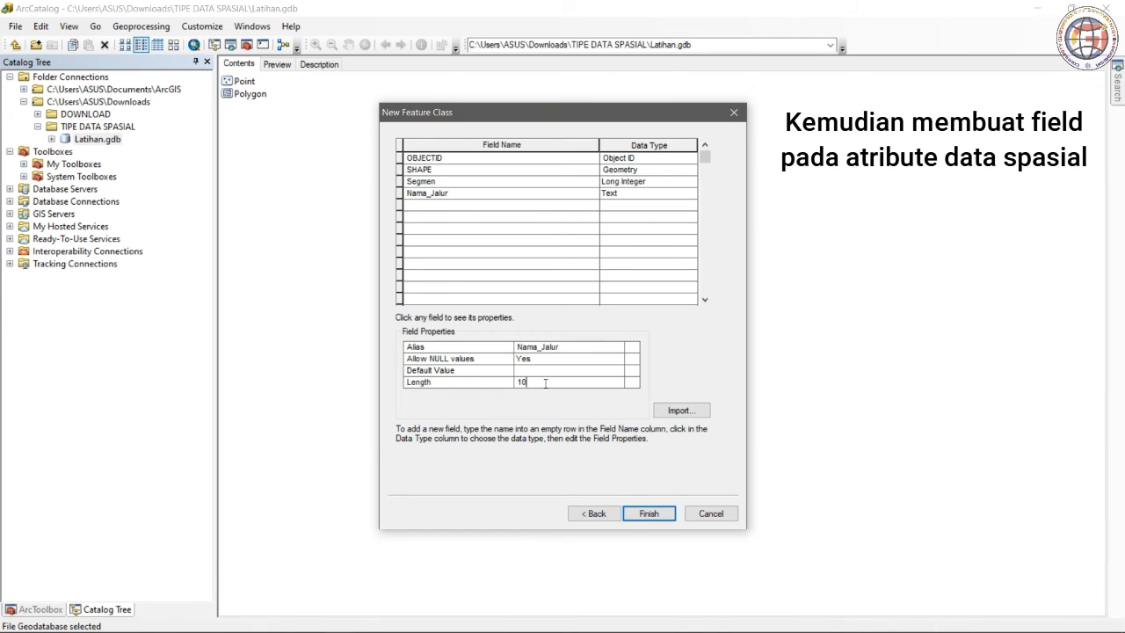
type("0")
Step: Add a Text field named Keterangan below Nama_Jalur, set its length to 100, and finish creating the Line feature class
left_click(429, 205)
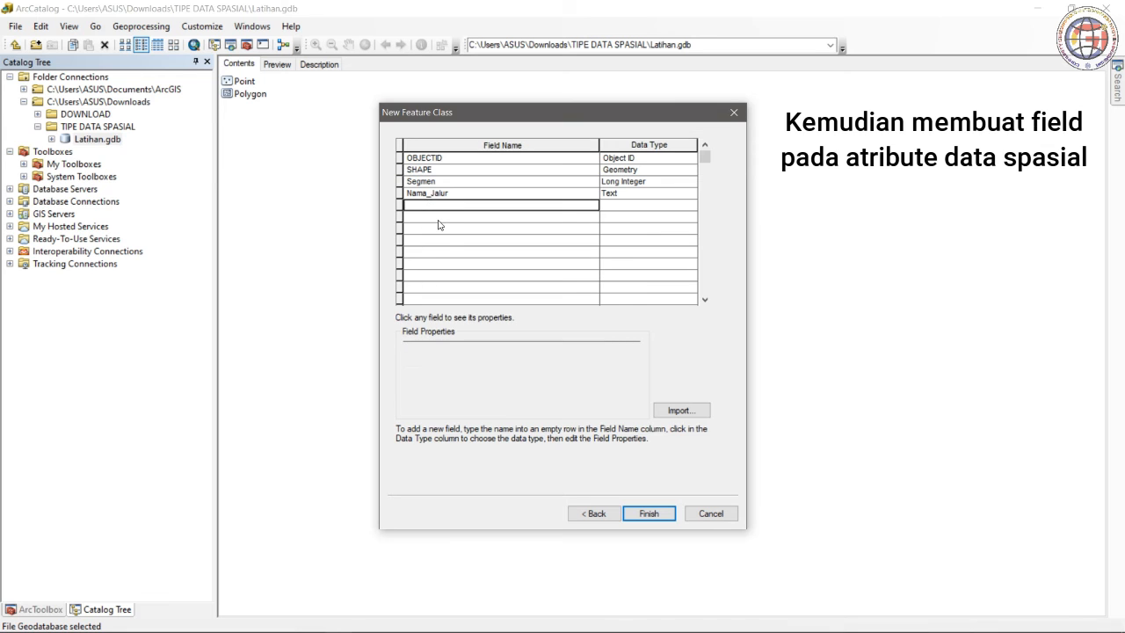
type("Keterangan")
key("Tab")
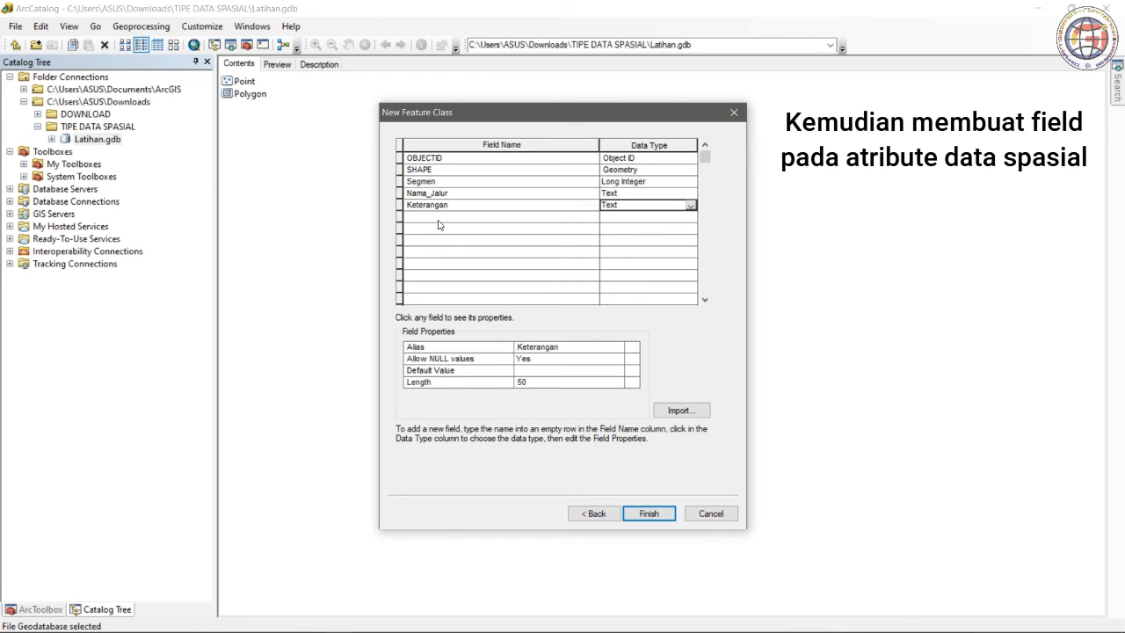
type("100")
left_click(653, 514)
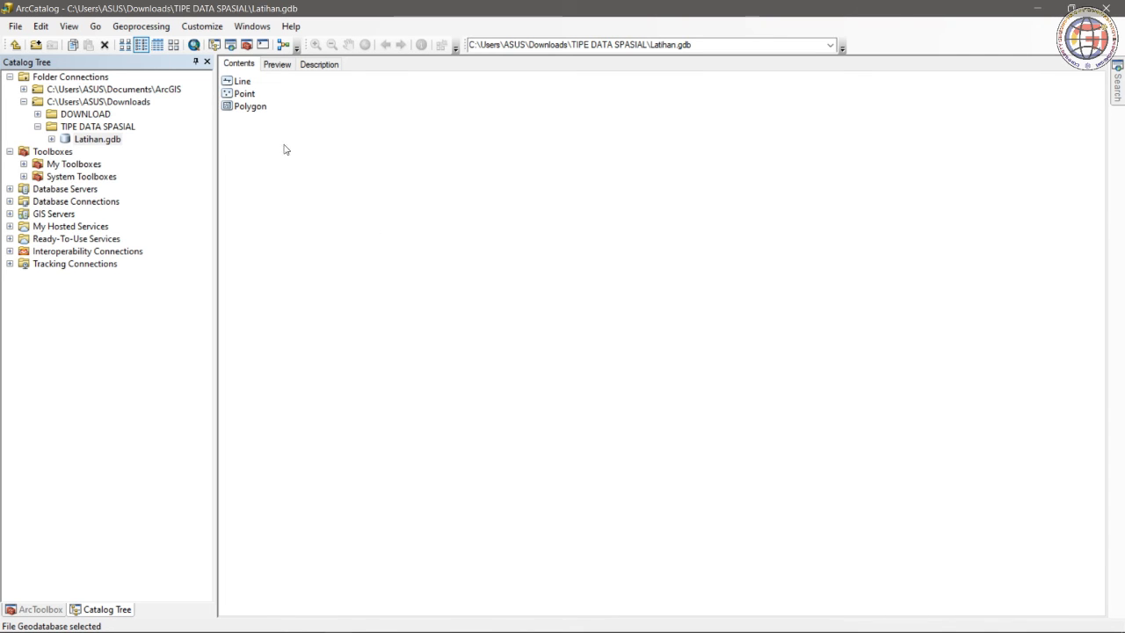
Step: Show the contents of Latihan.gdb as thumbnails and look at the Line, Point and Polygon feature classes in turn
right_click(399, 123)
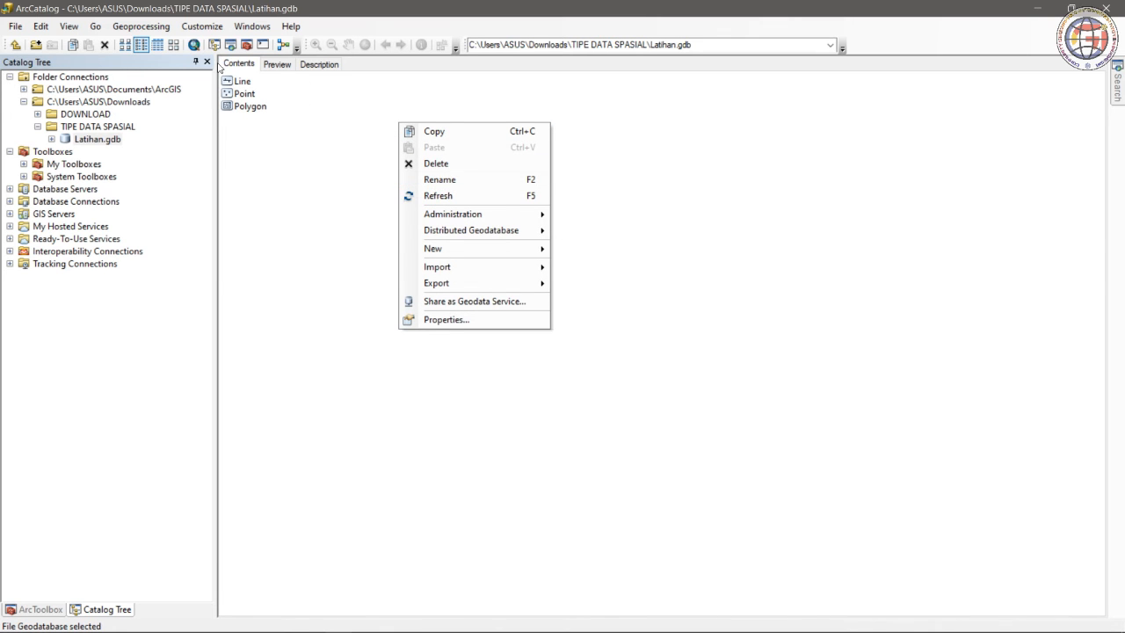
left_click(175, 46)
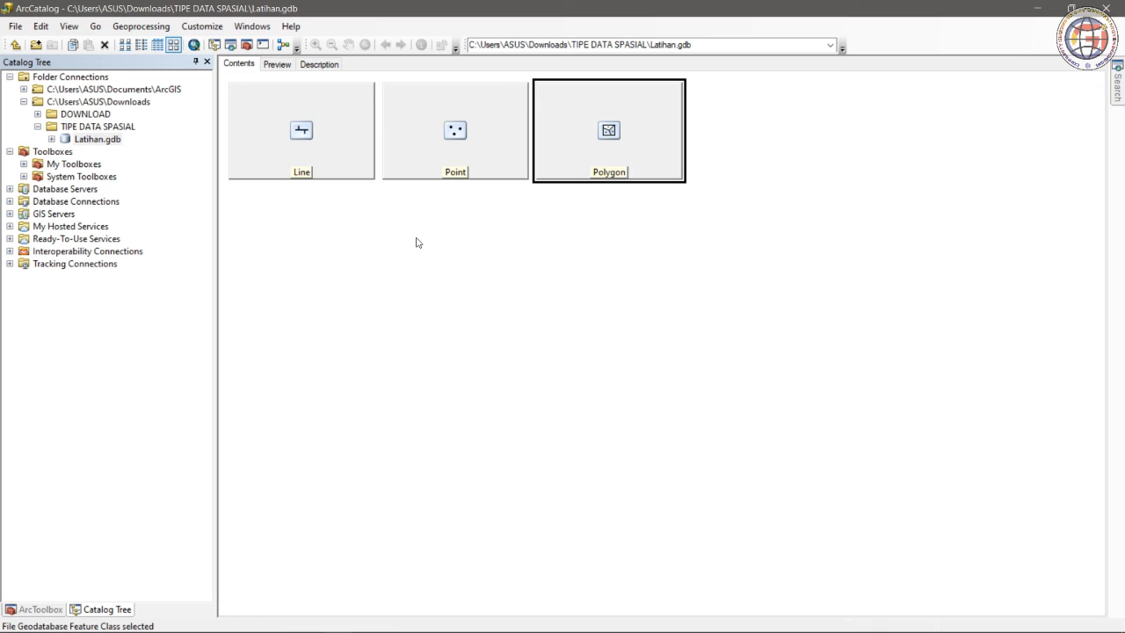
left_click(316, 142)
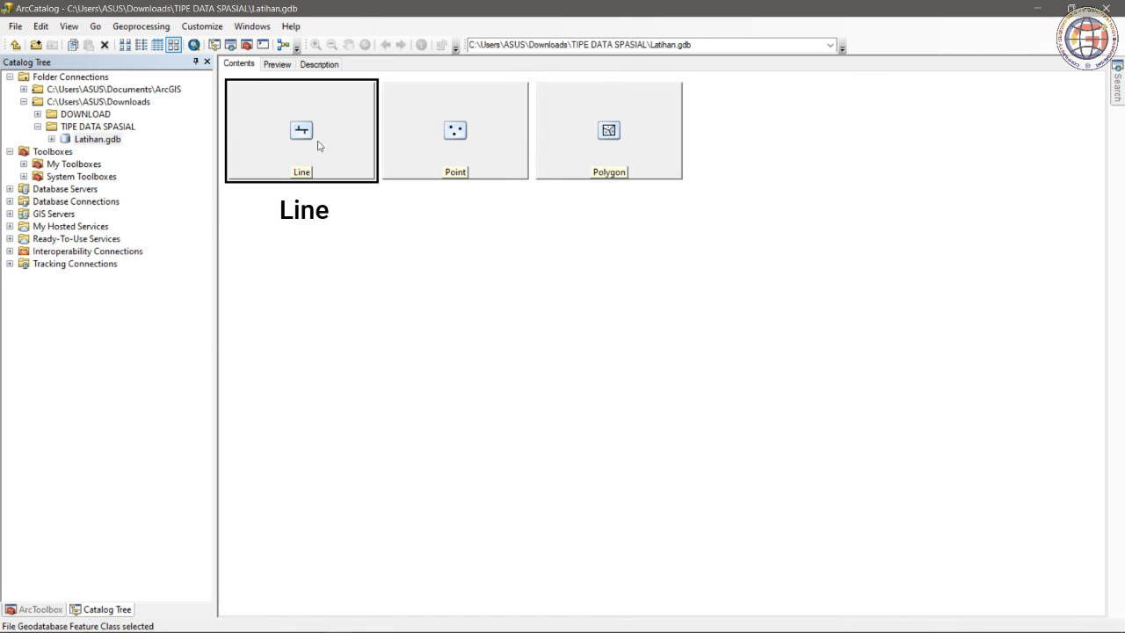
left_click(498, 155)
left_click(670, 166)
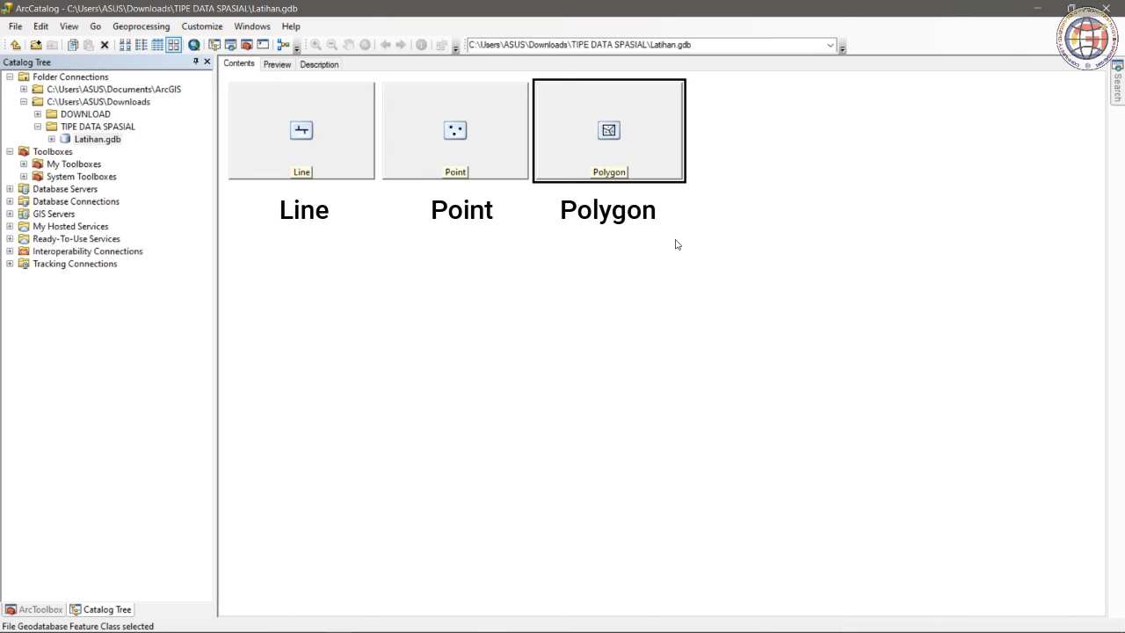
Step: Try the details and list views for the geodatabase contents, settle on large icons, and clear the selection
left_click(157, 44)
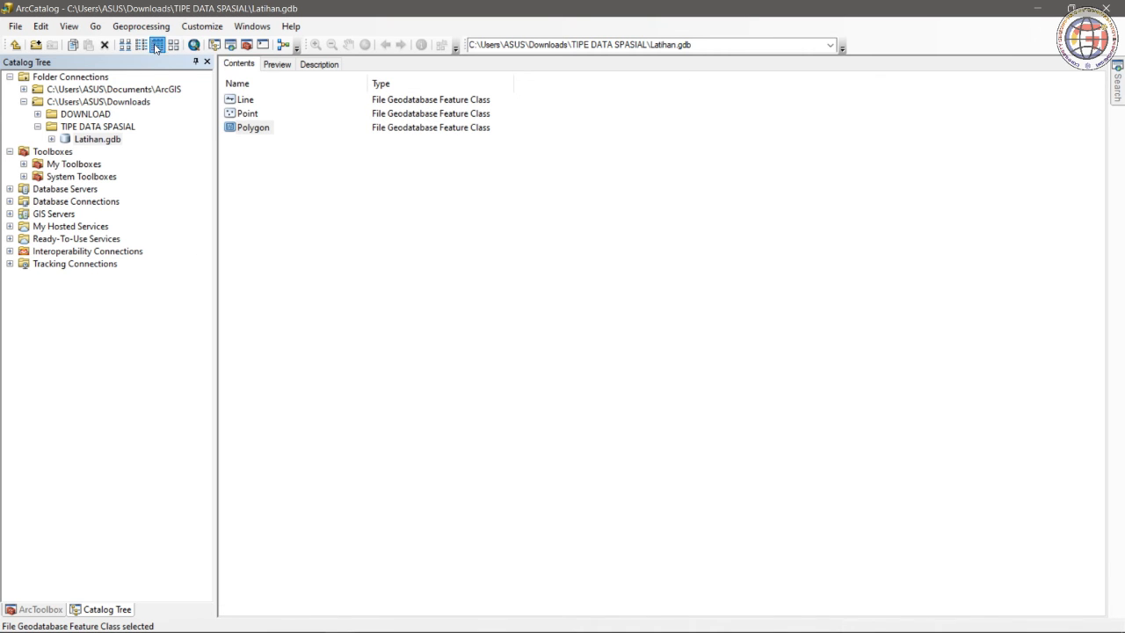
left_click(141, 49)
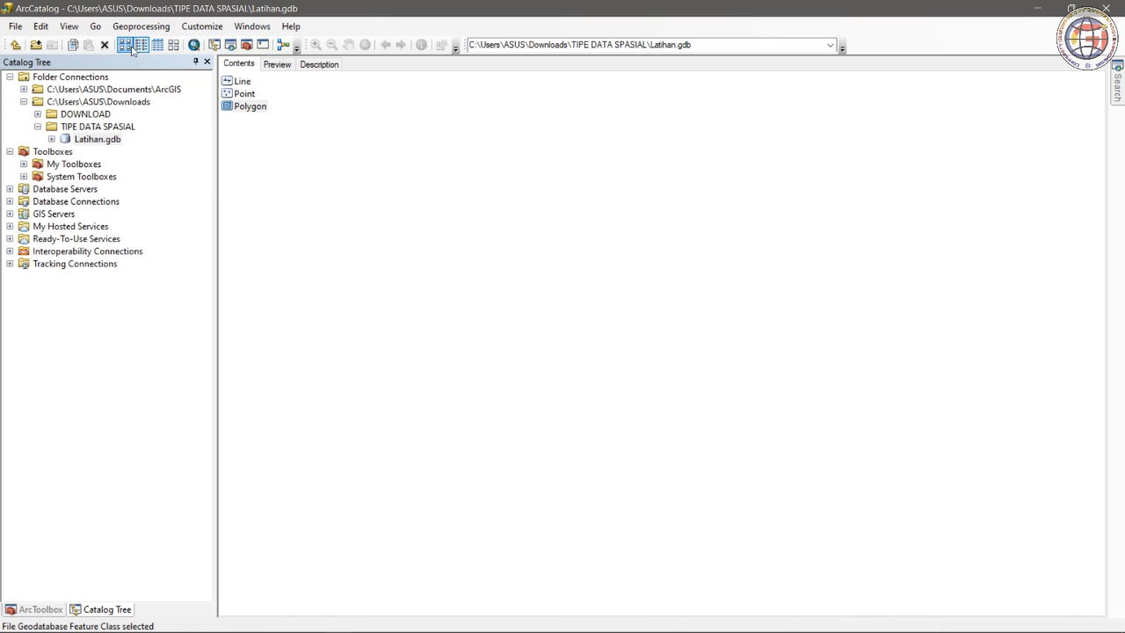
left_click(125, 45)
left_click(350, 201)
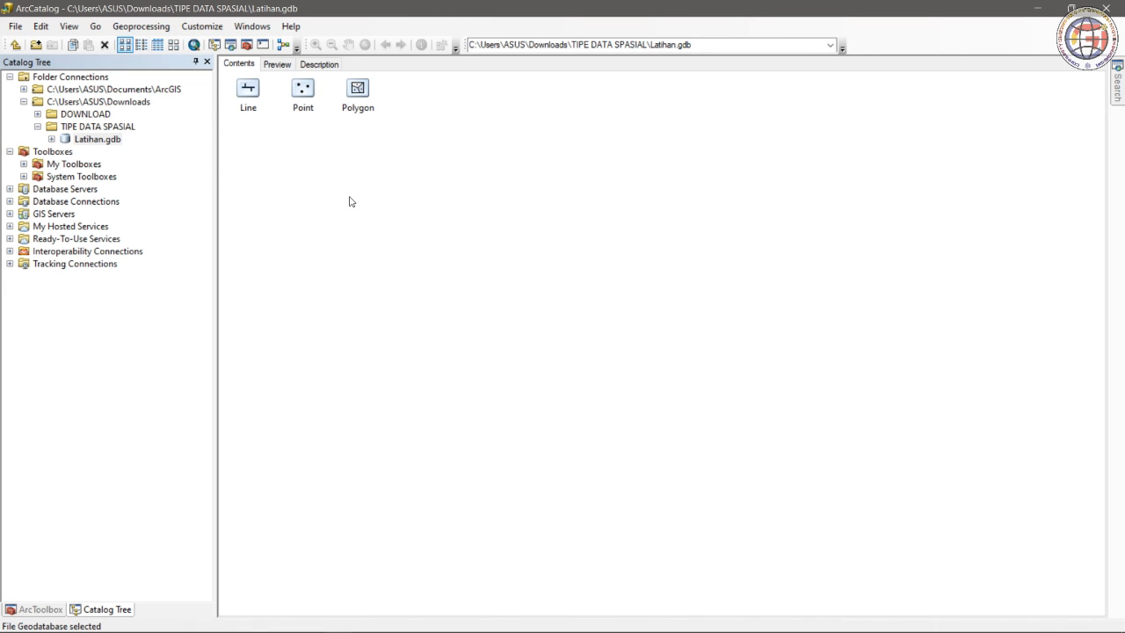
Step: Start a new shapefile in the TIPE DATA SPASIAL folder and name it Point, keeping the Point feature type
left_click(107, 129)
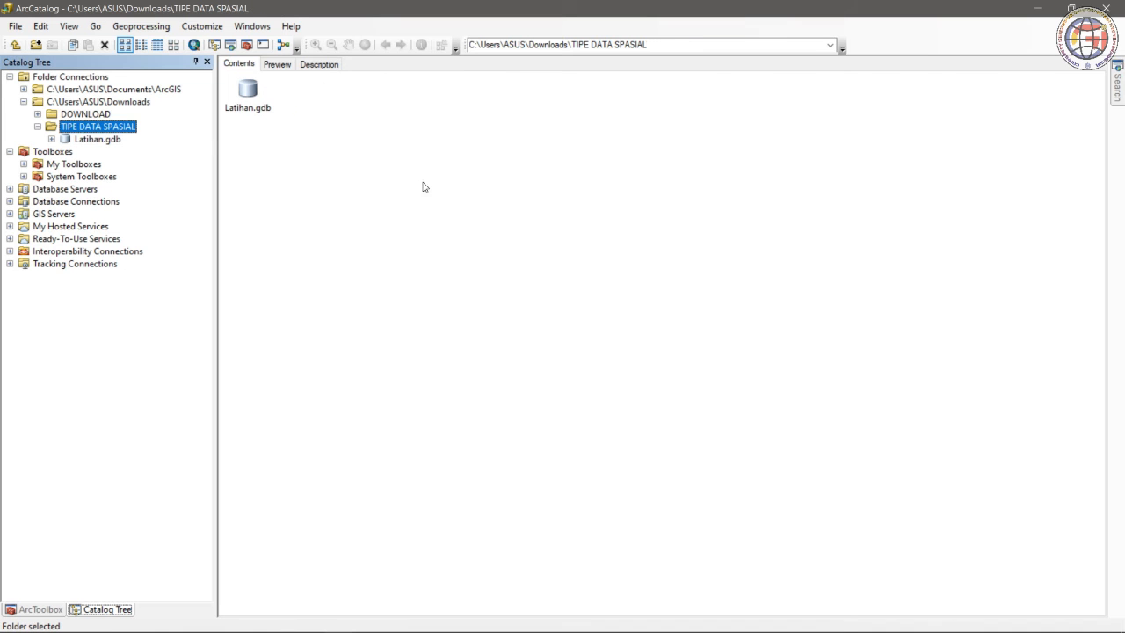
right_click(413, 165)
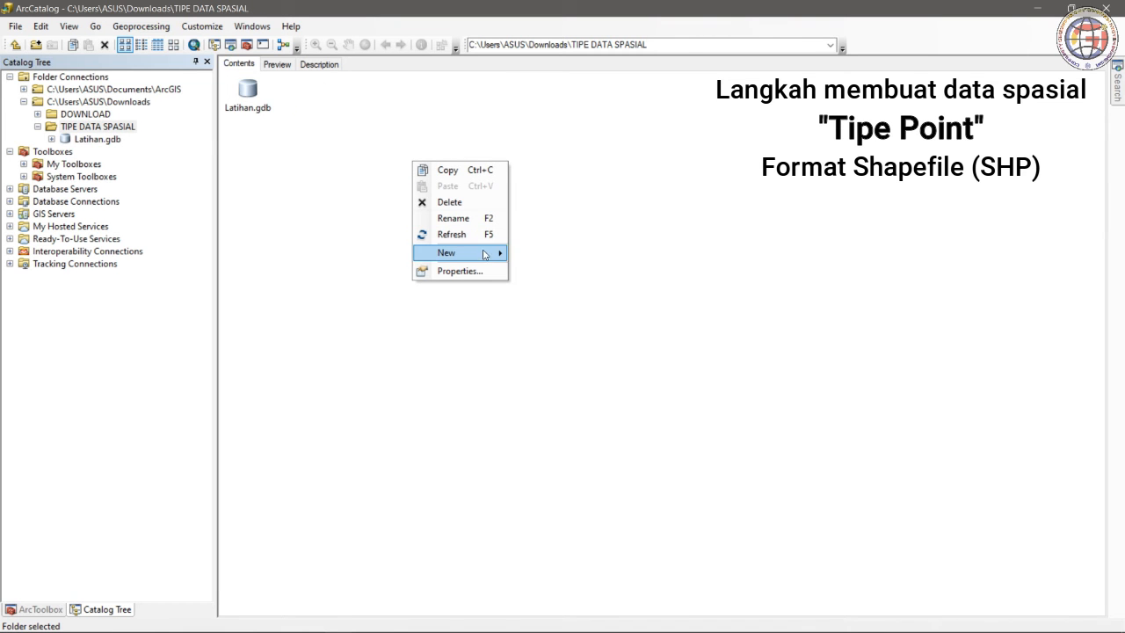
mouse_move(488, 255)
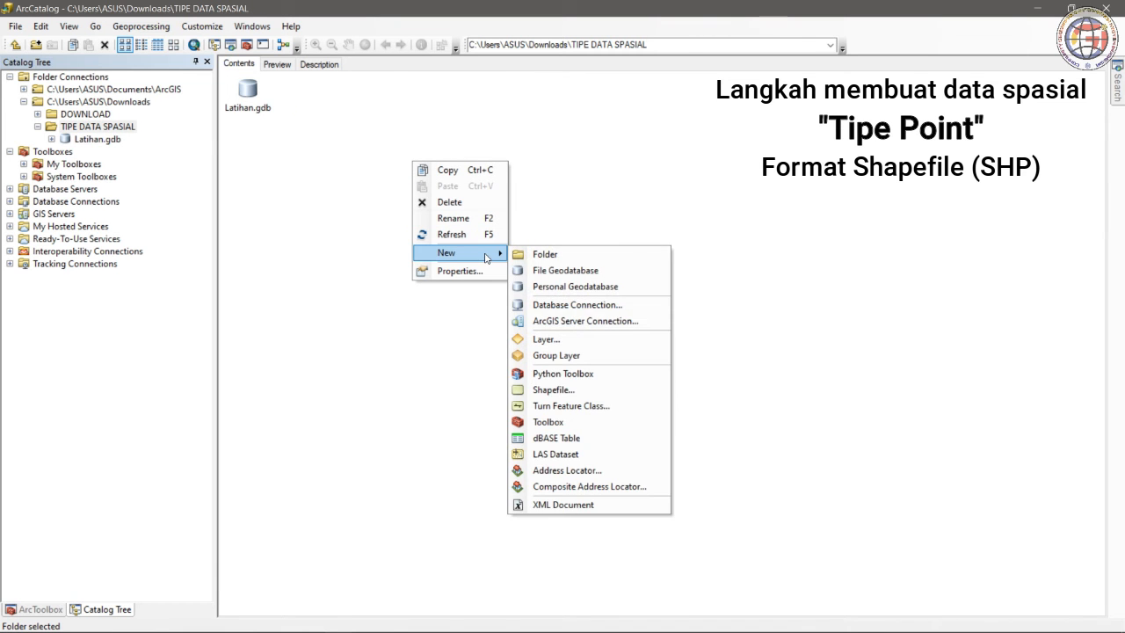
left_click(562, 389)
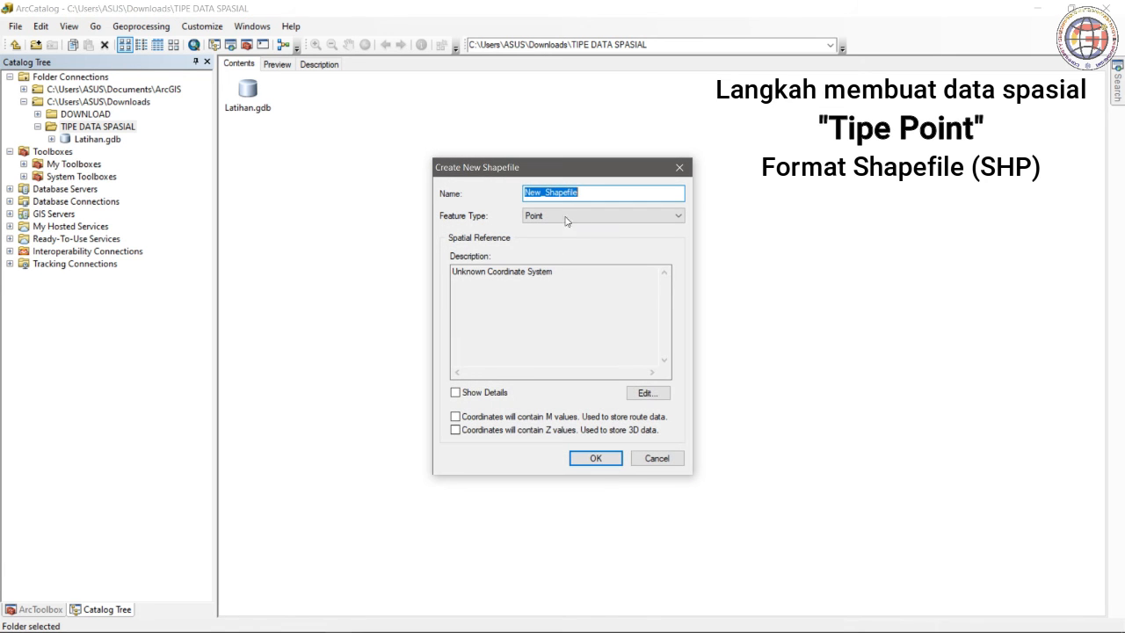
type("Point")
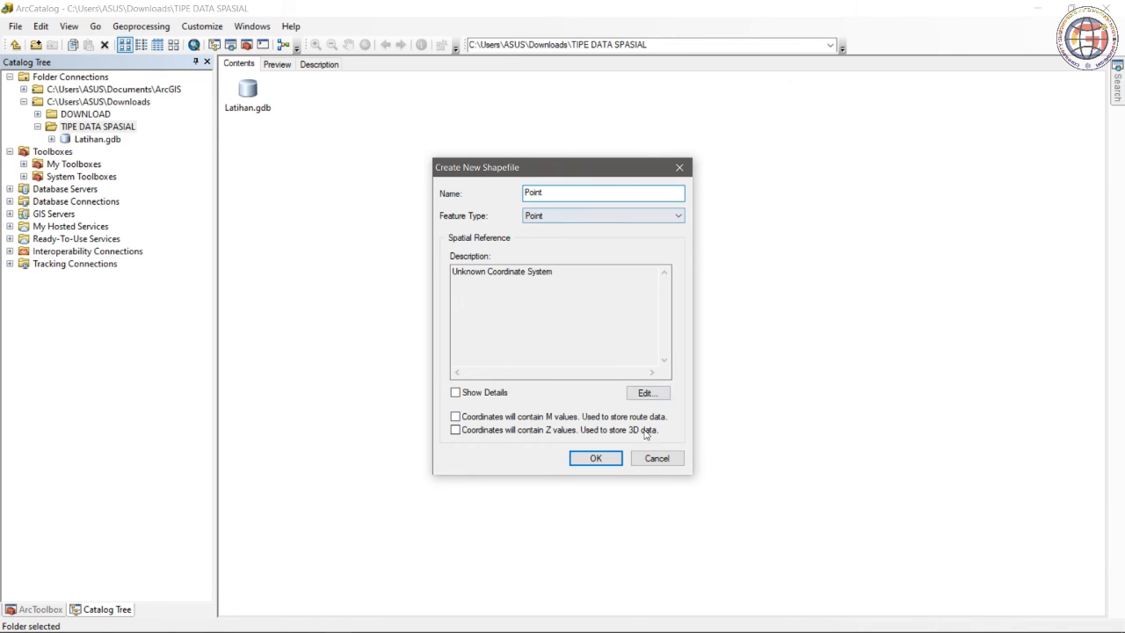
Step: Assign the World geographic coordinate system WGS 1984 to the Point shapefile and create it
left_click(646, 393)
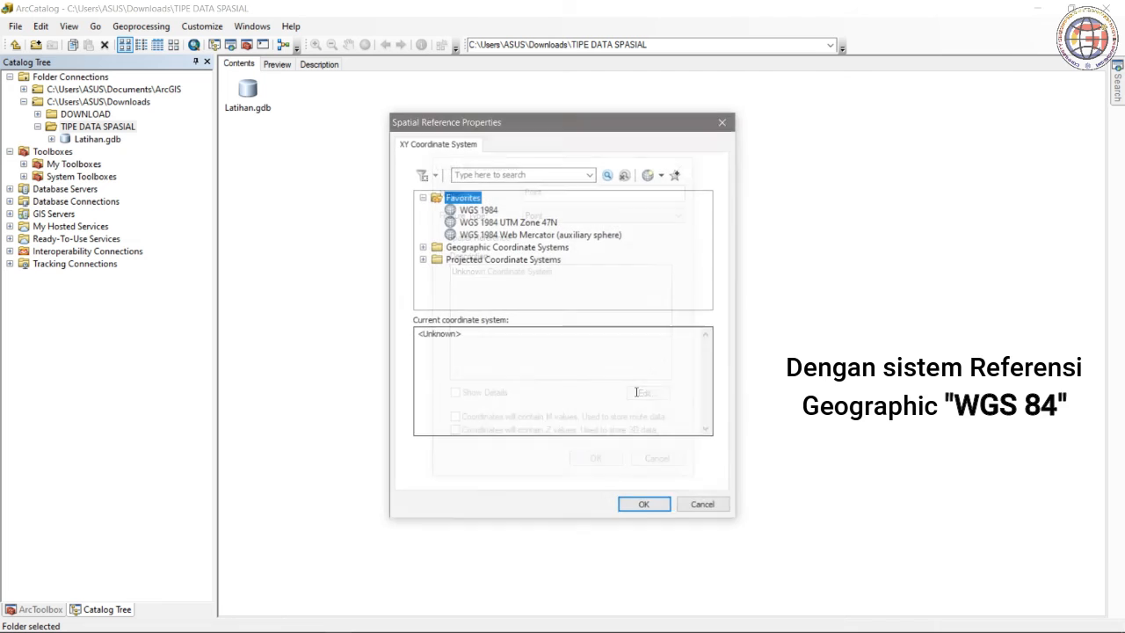
left_click(479, 210)
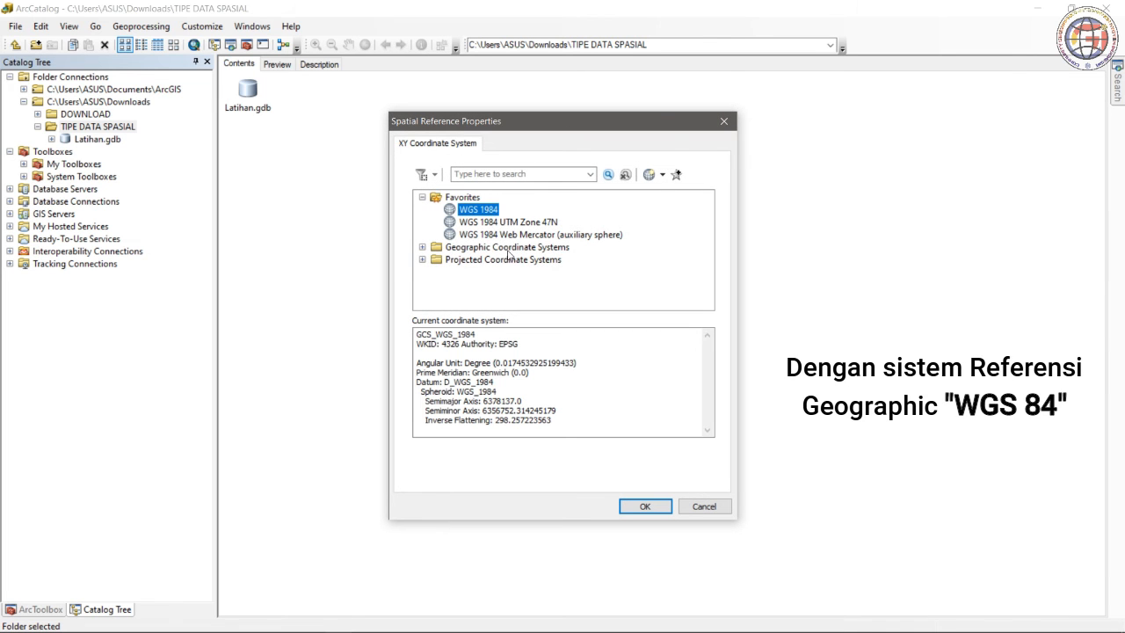
double_click(514, 250)
scroll(576, 291, "down", 3)
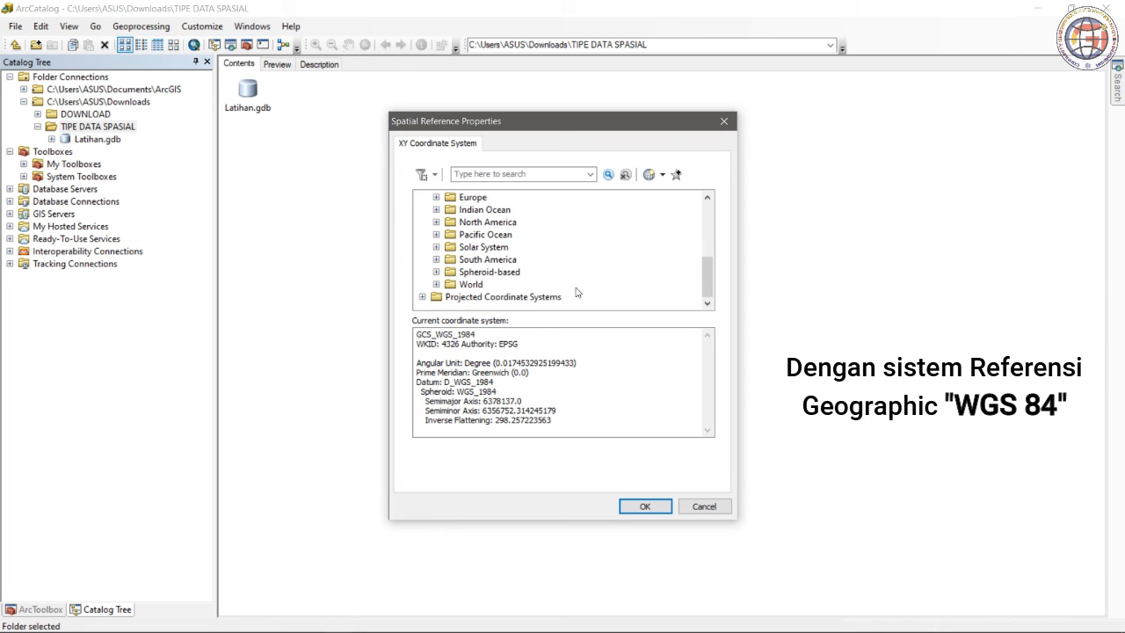
double_click(471, 284)
scroll(492, 281, "down", 5)
left_click(492, 284)
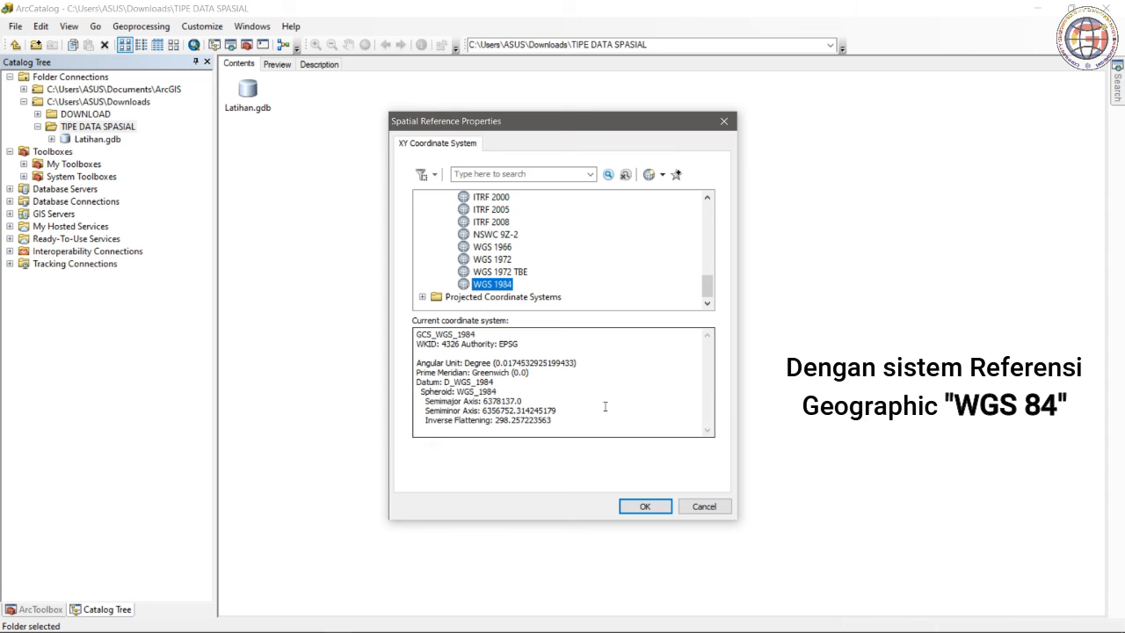
left_click(646, 506)
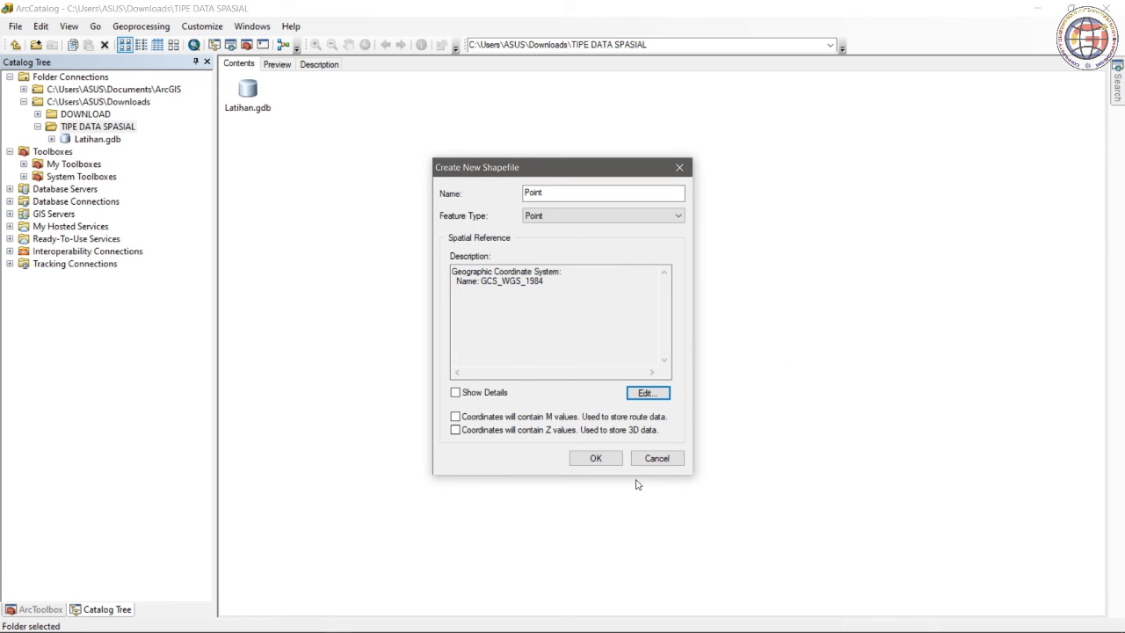
left_click(611, 459)
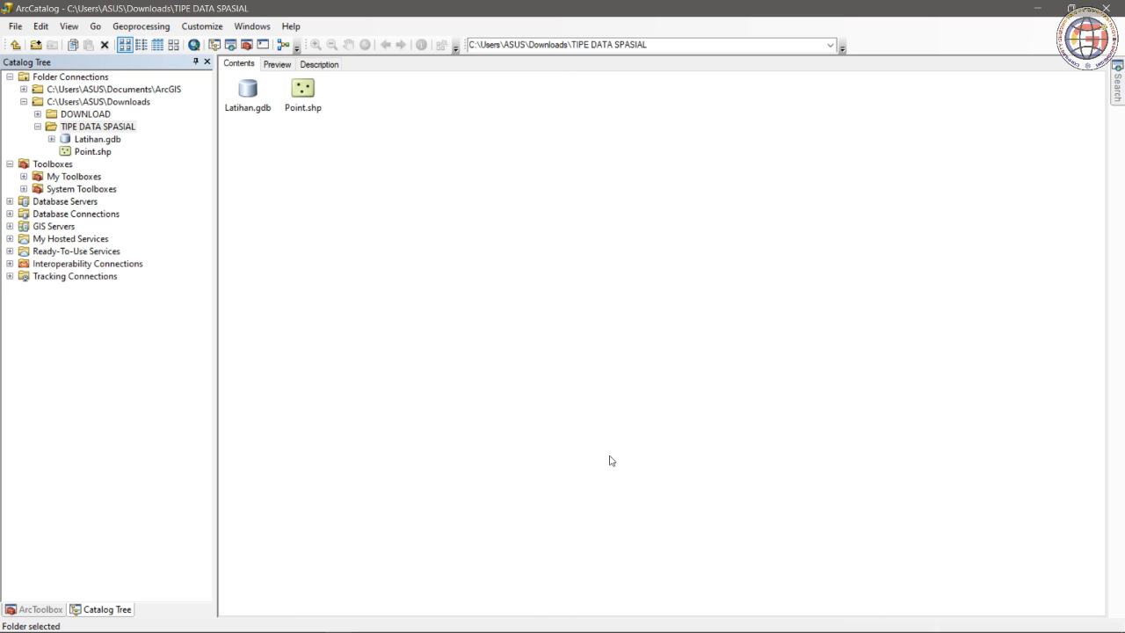
Step: Start another new shapefile in the TIPE DATA SPASIAL folder with the Polyline feature type and name it Line
right_click(359, 157)
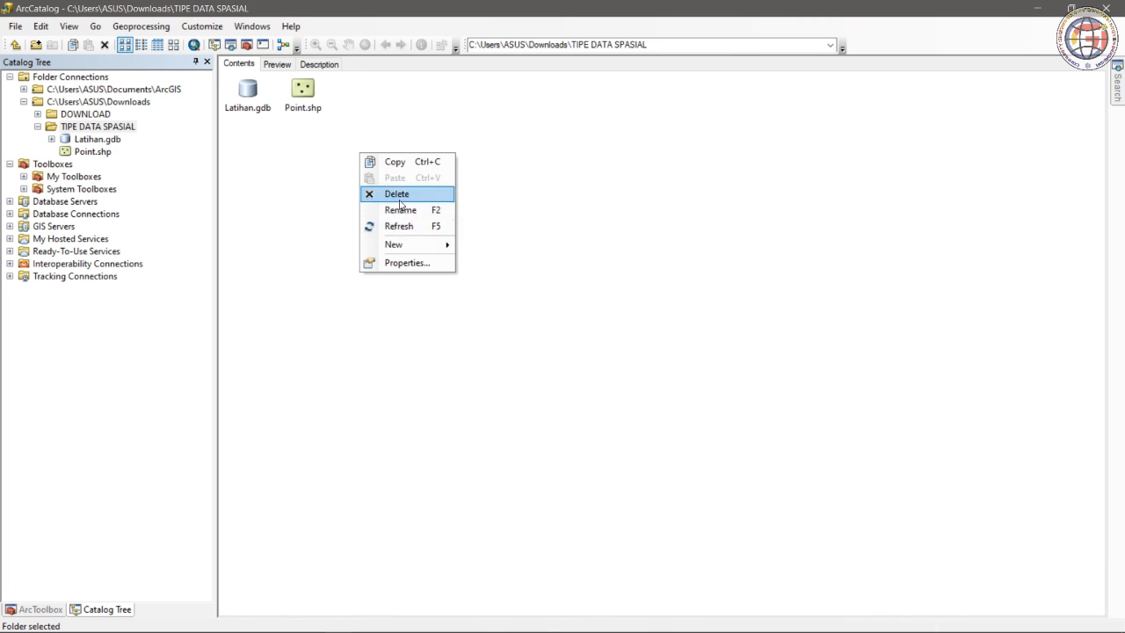
mouse_move(413, 244)
left_click(499, 382)
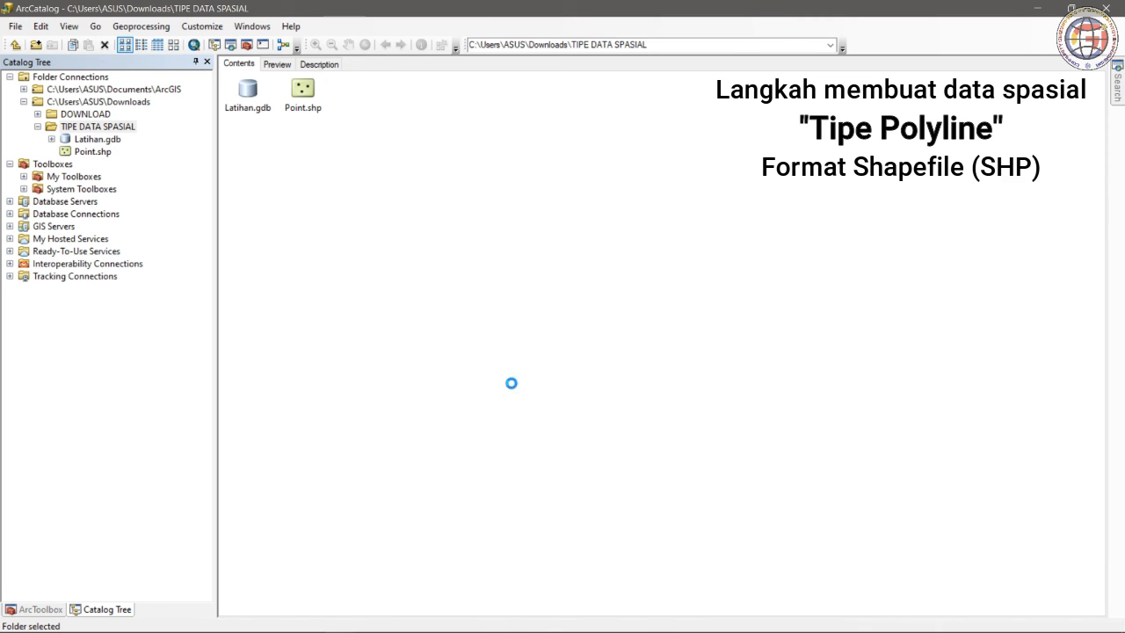
left_click(597, 220)
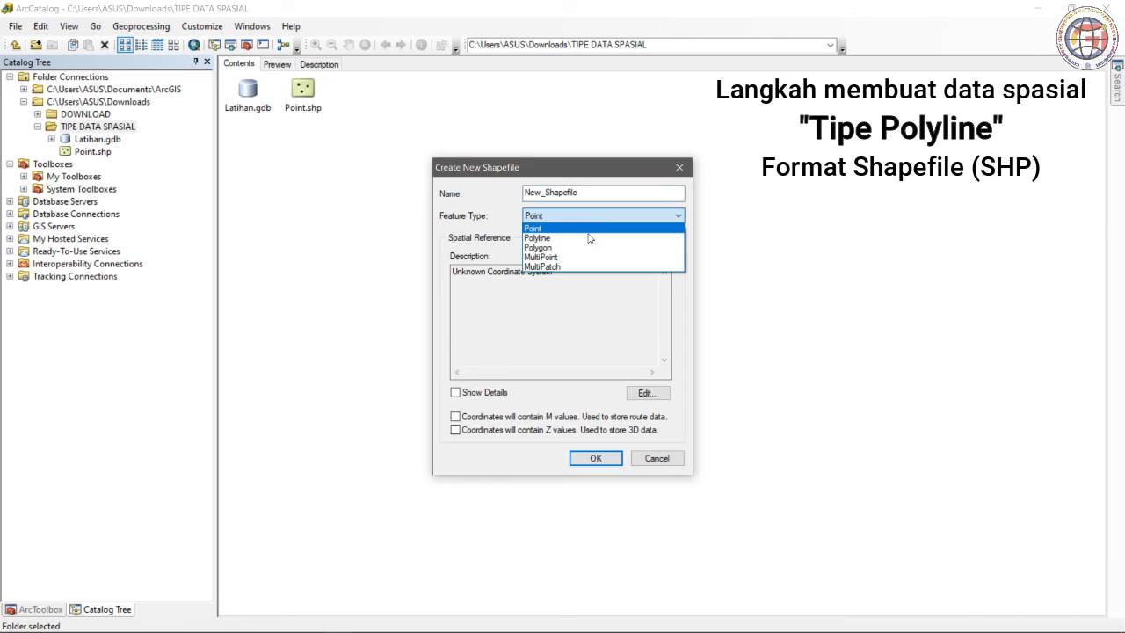
left_click(587, 239)
key("shift+Tab")
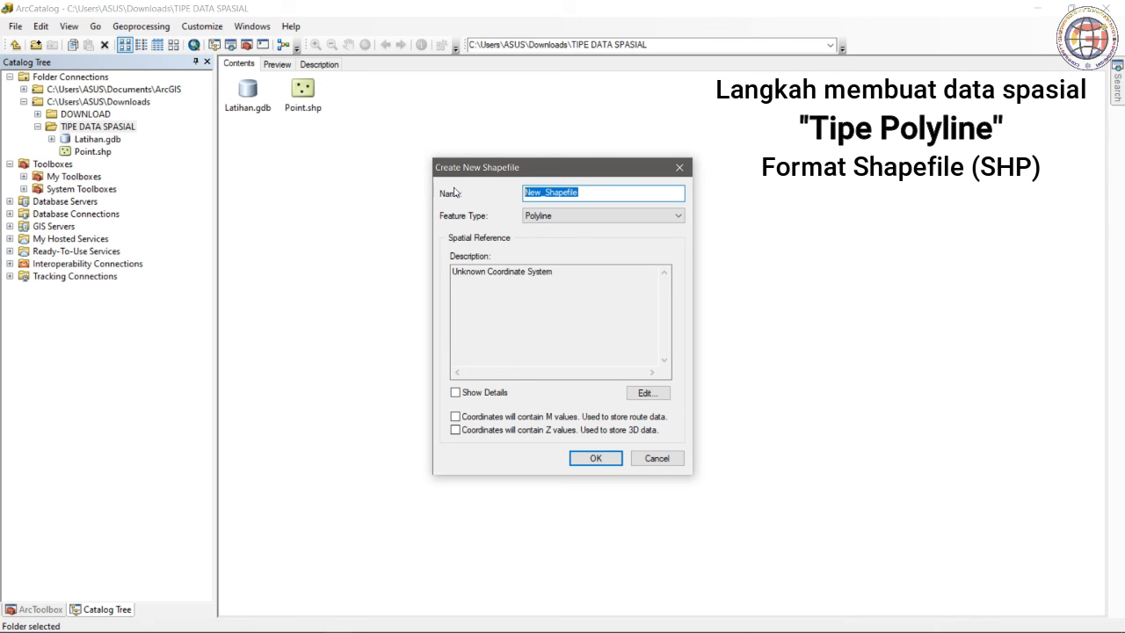
type("Line")
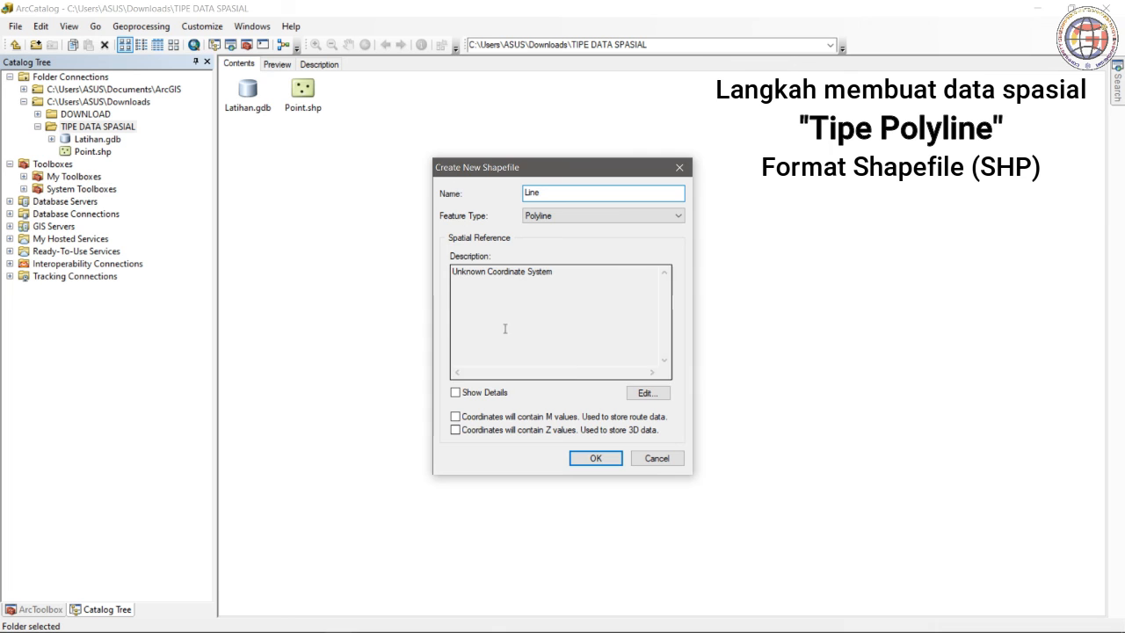
Step: Assign the World geographic coordinate system WGS 1984 to the Line shapefile and create it
left_click(646, 393)
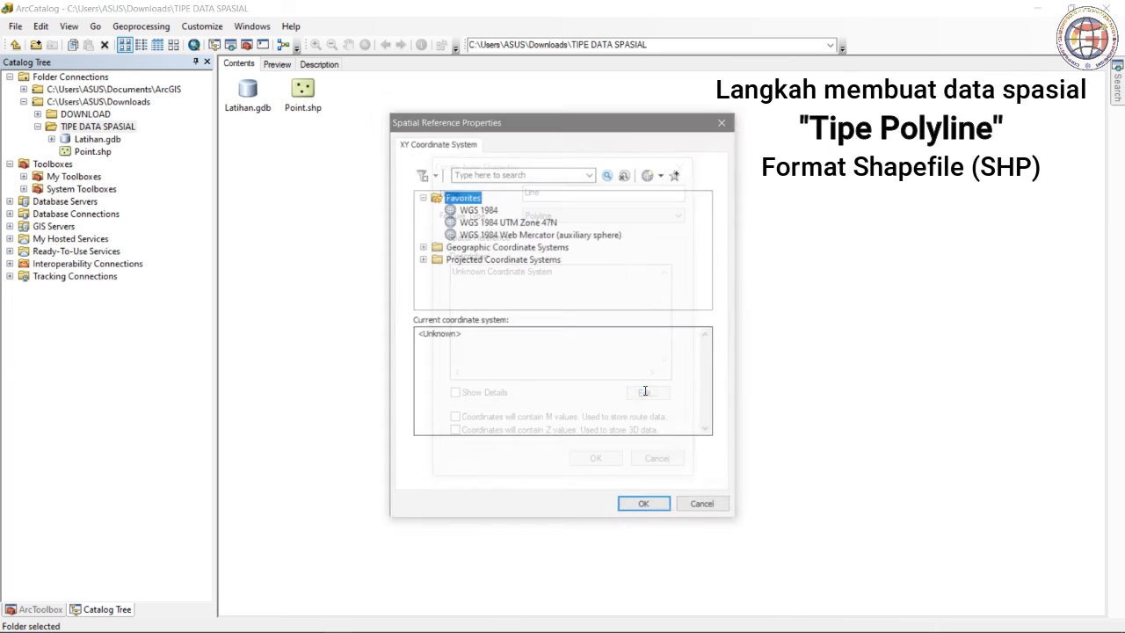
left_click(486, 209)
double_click(501, 248)
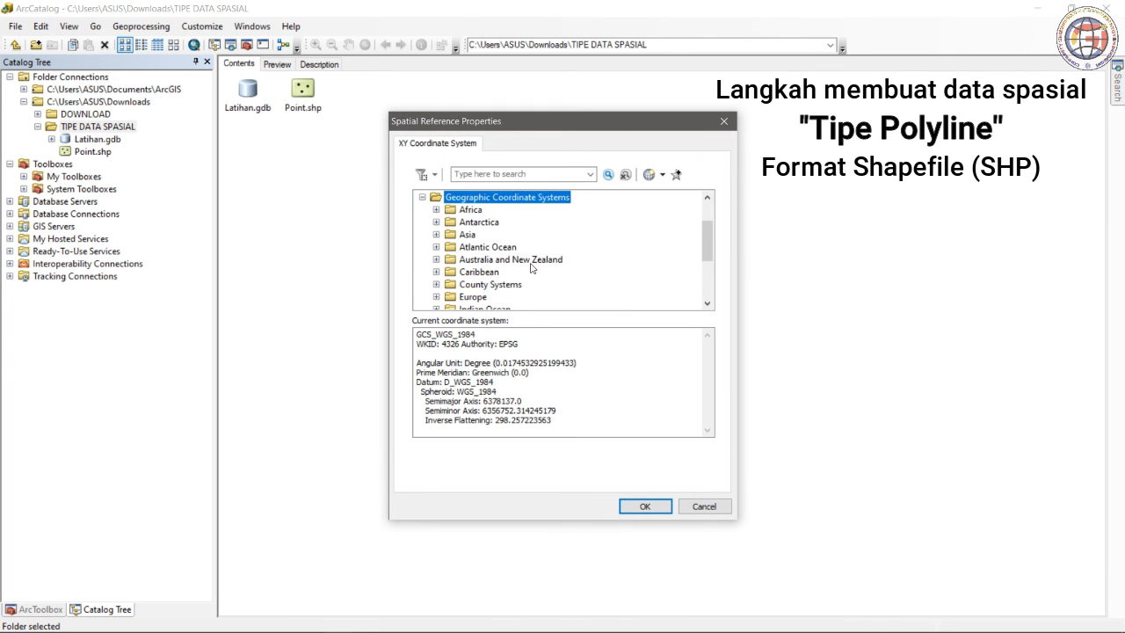
scroll(530, 267, "down", 3)
double_click(480, 287)
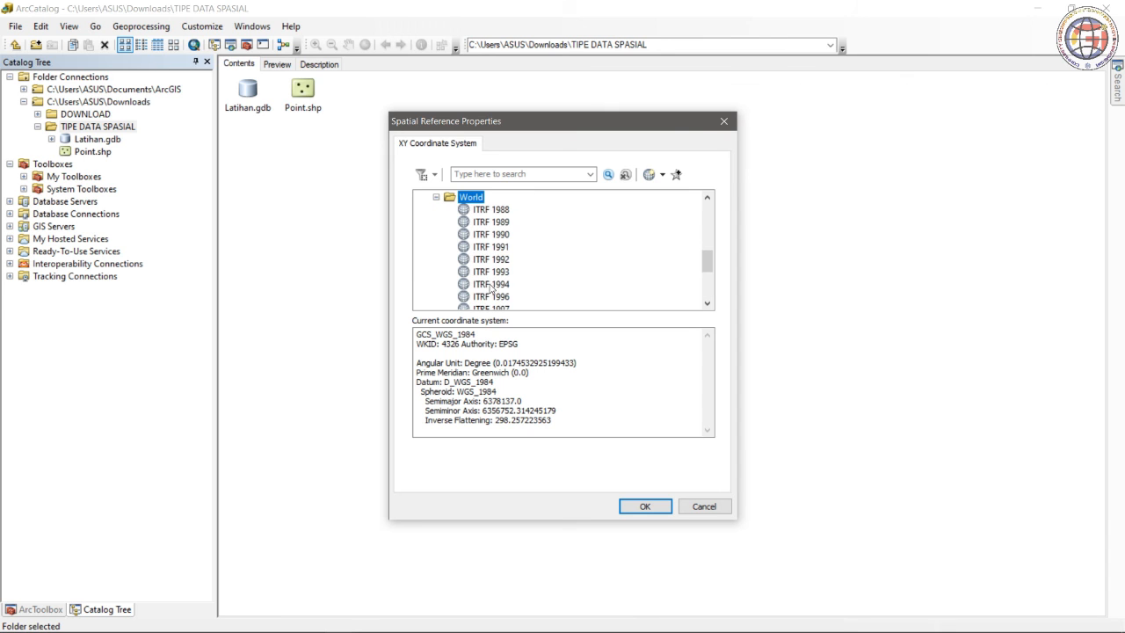
scroll(489, 292, "down", 3)
left_click(498, 299)
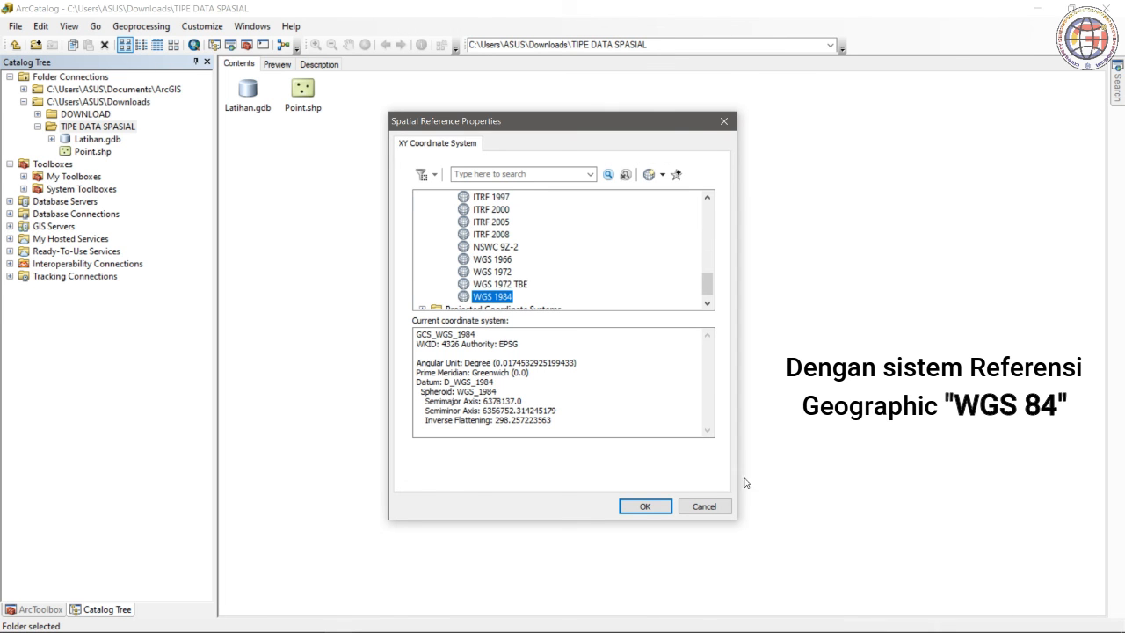
left_click(646, 506)
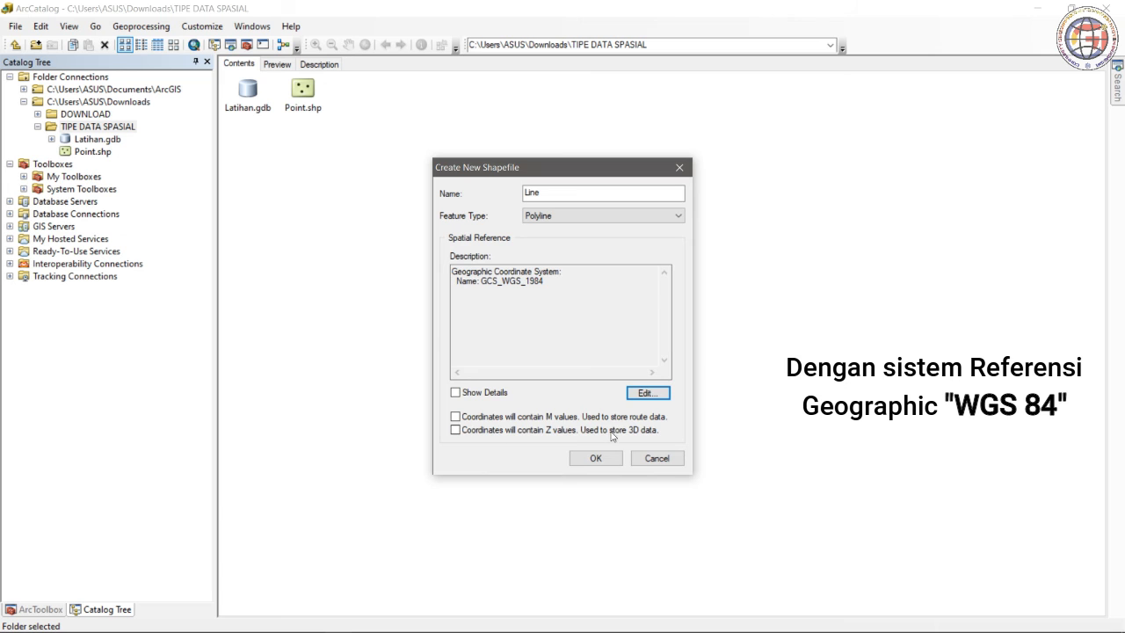
left_click(607, 462)
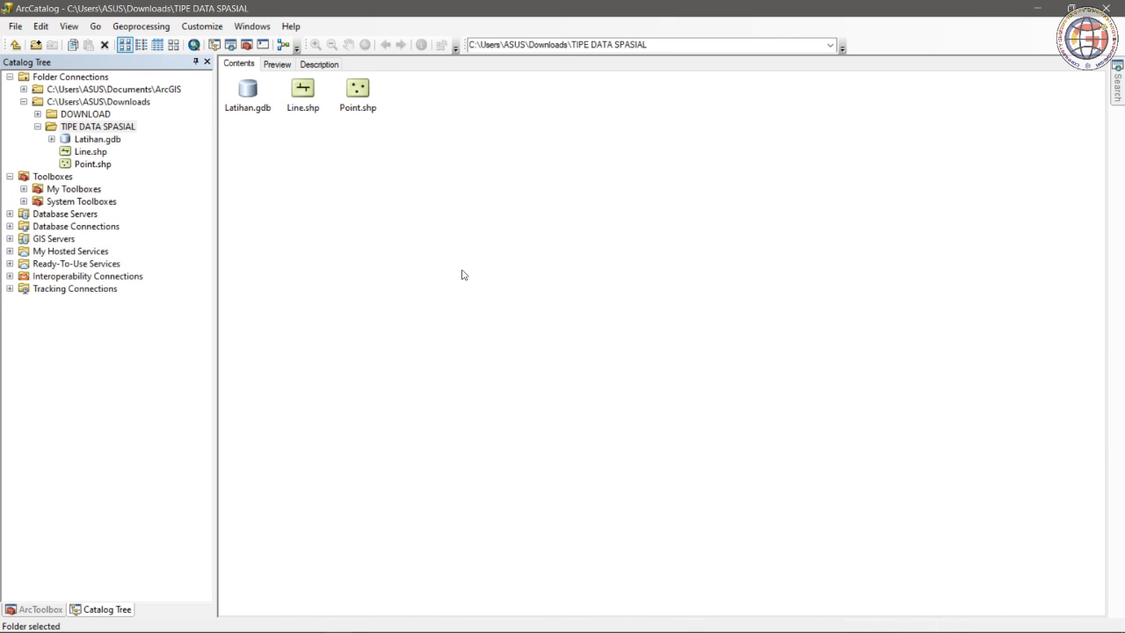
Step: Start a new shapefile in the TIPE DATA SPASIAL folder with the Polygon feature type and name it Polygon
right_click(463, 275)
mouse_move(520, 364)
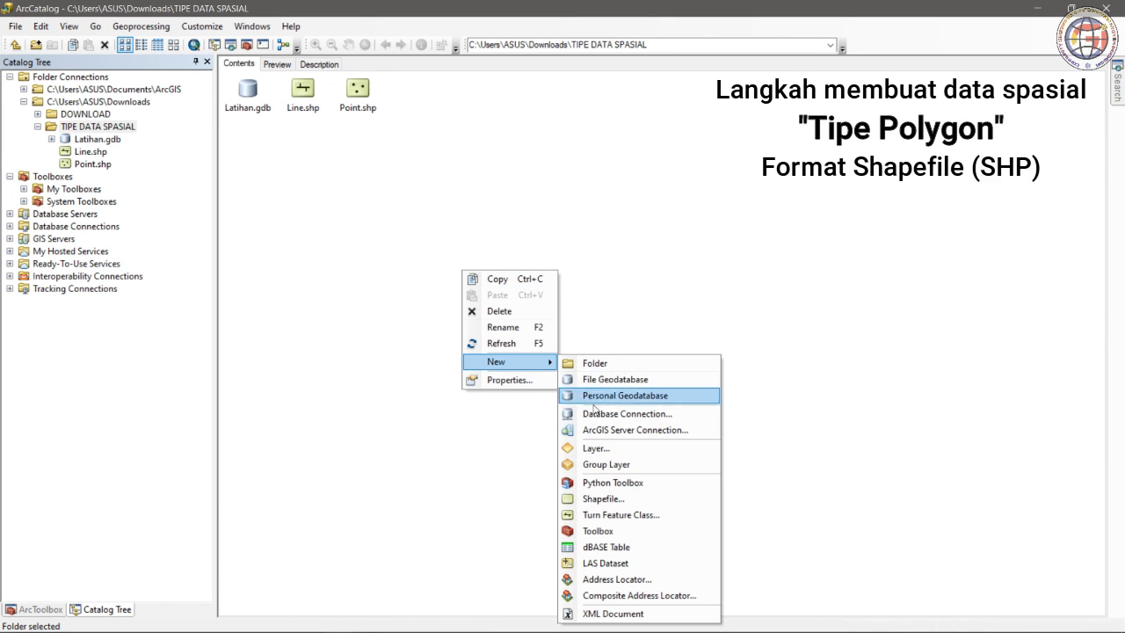
left_click(619, 498)
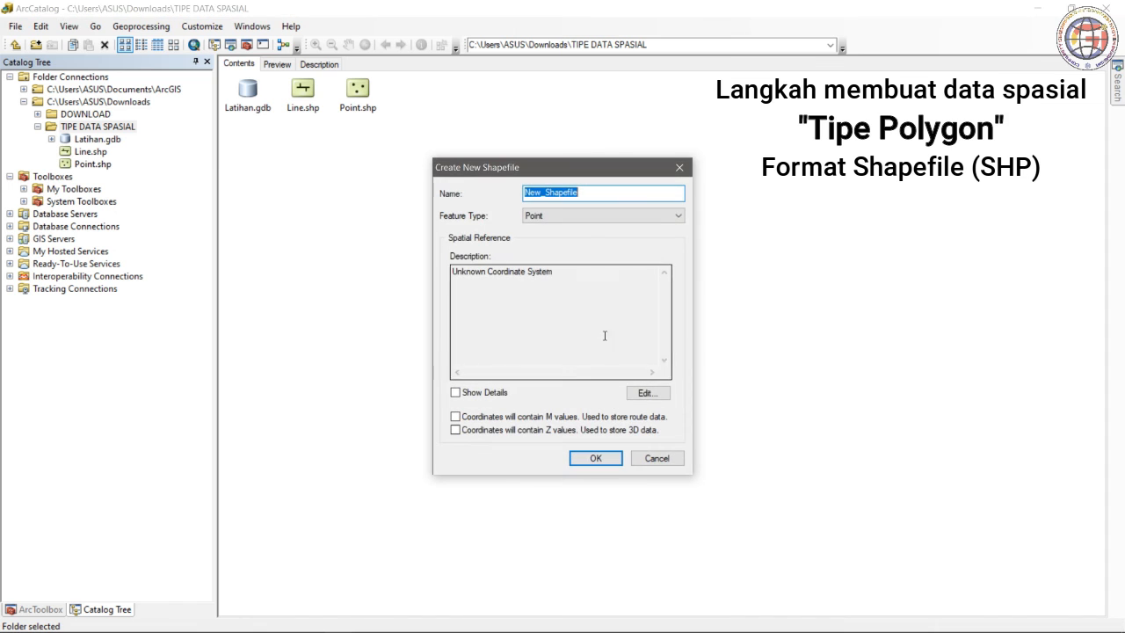
left_click(578, 222)
left_click(580, 243)
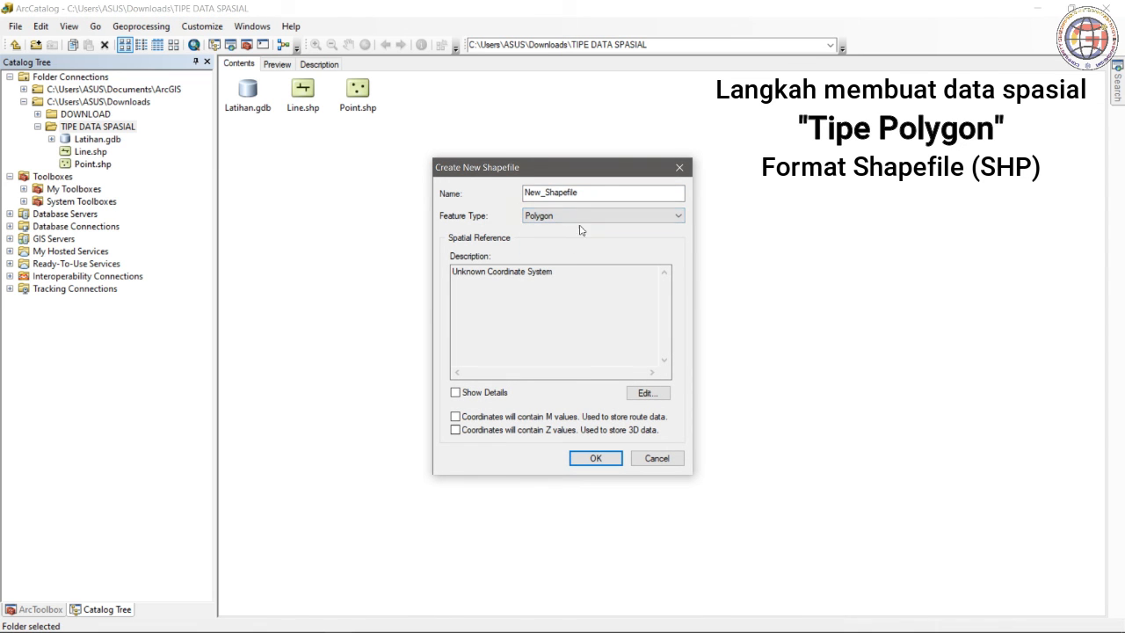
left_click_drag(587, 194, 388, 193)
type("Polygon")
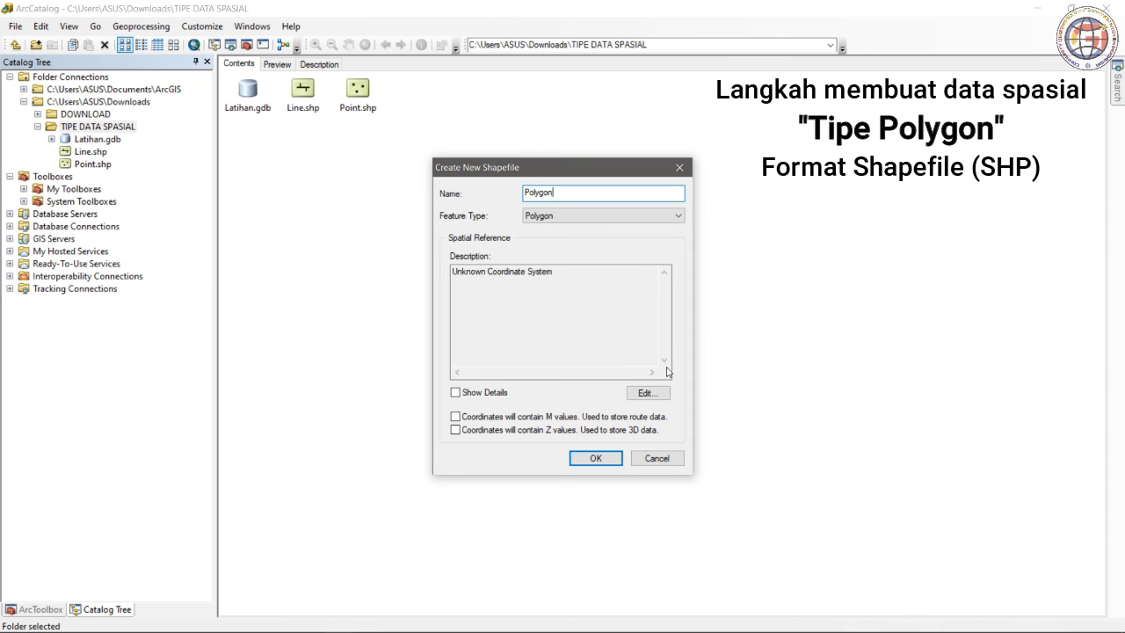
Step: Set the Polygon shapefile's spatial reference to WGS 1984 from the World geographic coordinate systems and create the shapefile
left_click(648, 393)
left_click(482, 211)
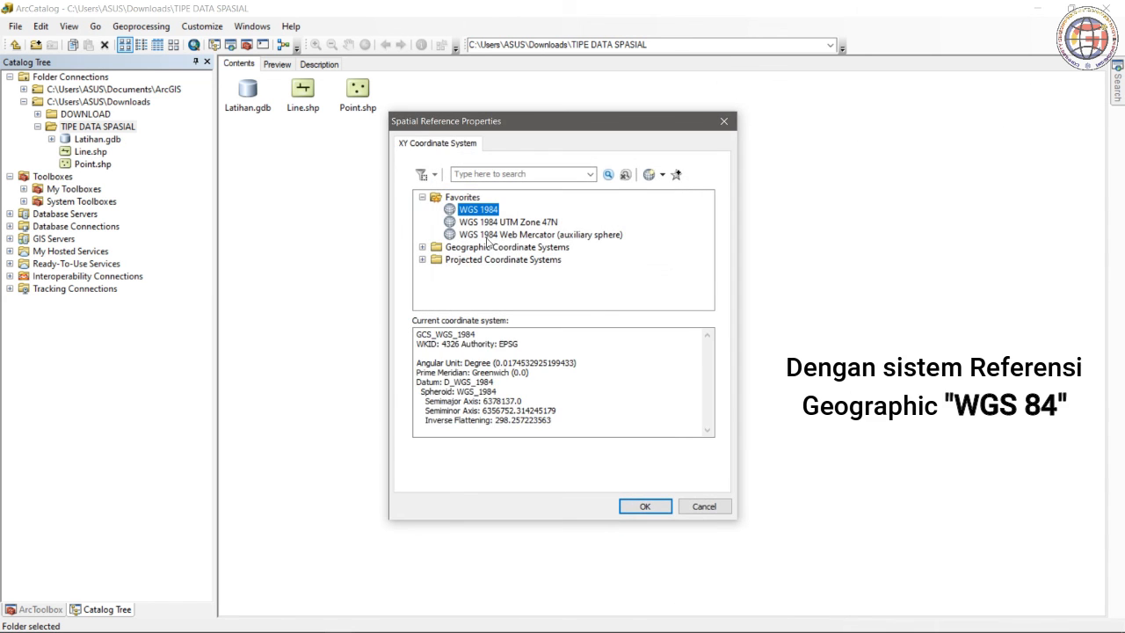
double_click(507, 248)
scroll(512, 259, "down", 2)
scroll(484, 297, "down", 1)
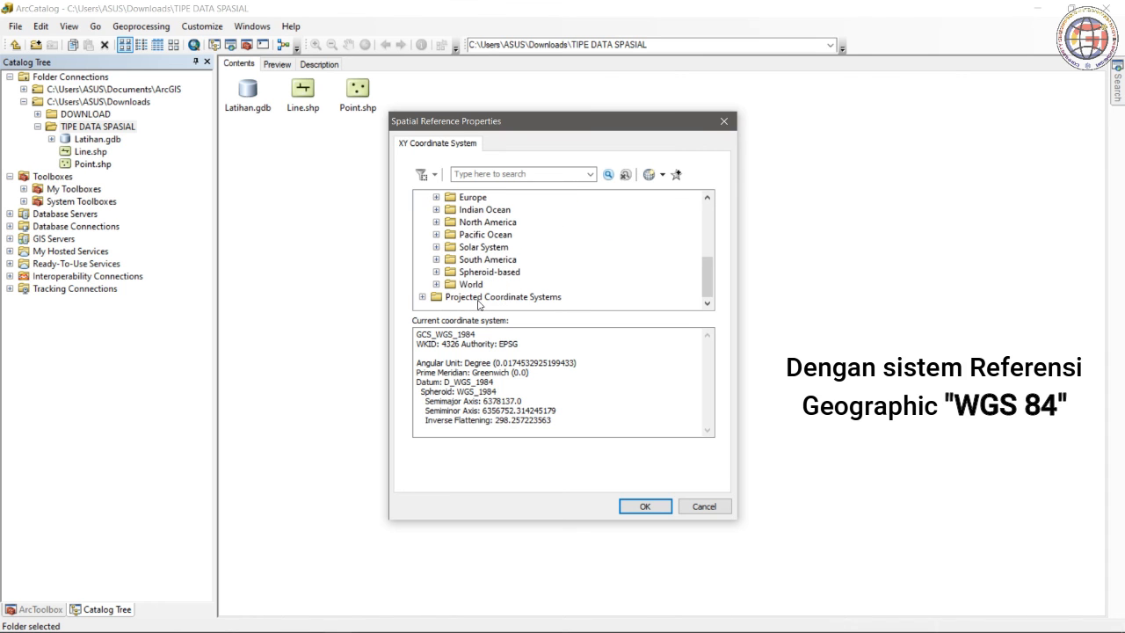
double_click(479, 286)
left_click(499, 298)
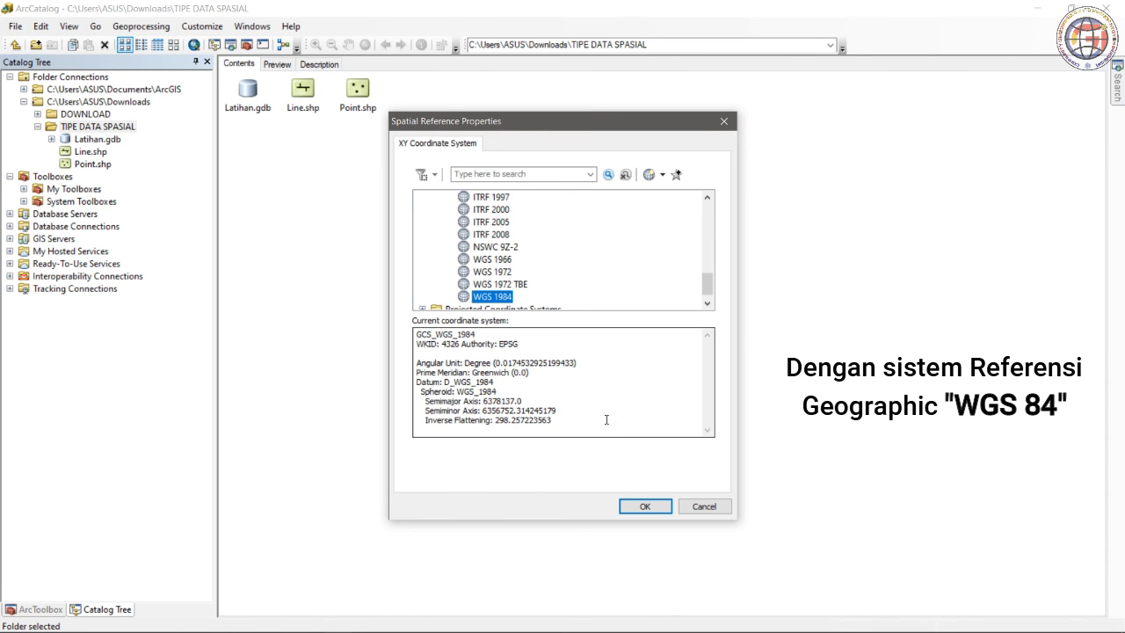
left_click(640, 504)
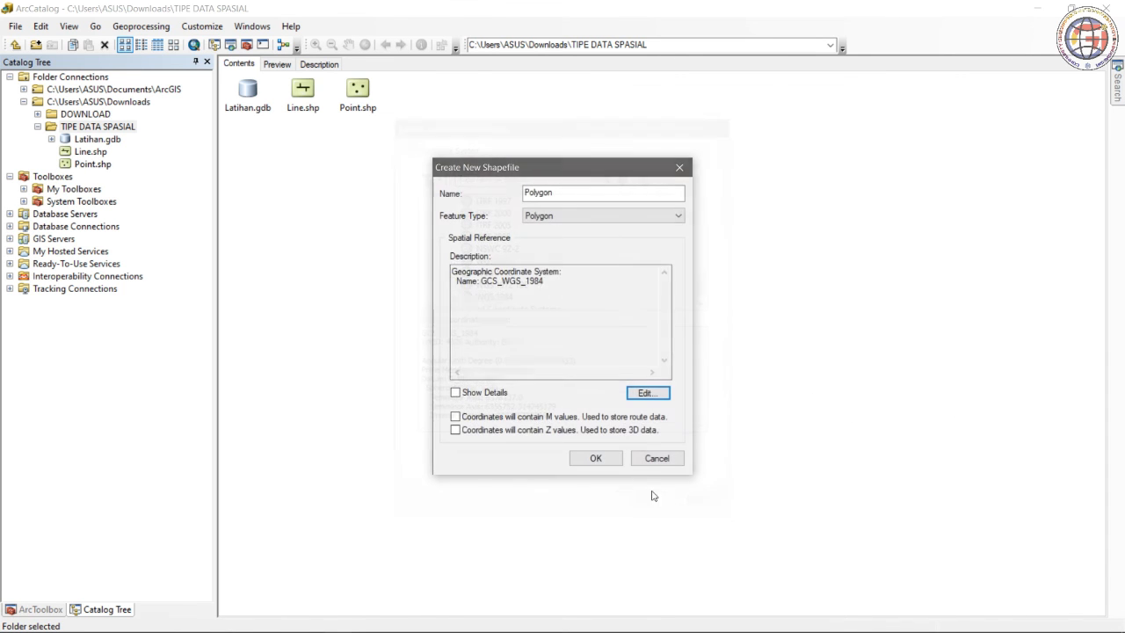
left_click(612, 461)
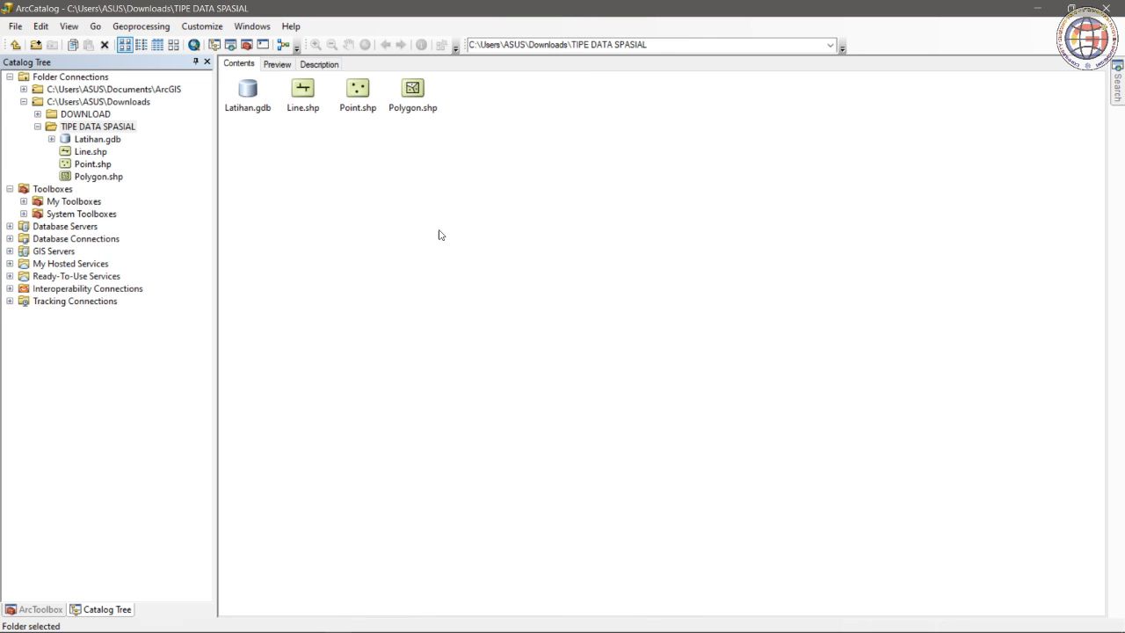
Step: Select the Line, Point and Polygon shapefiles one after another in the folder contents, and clear the selection
left_click(317, 112)
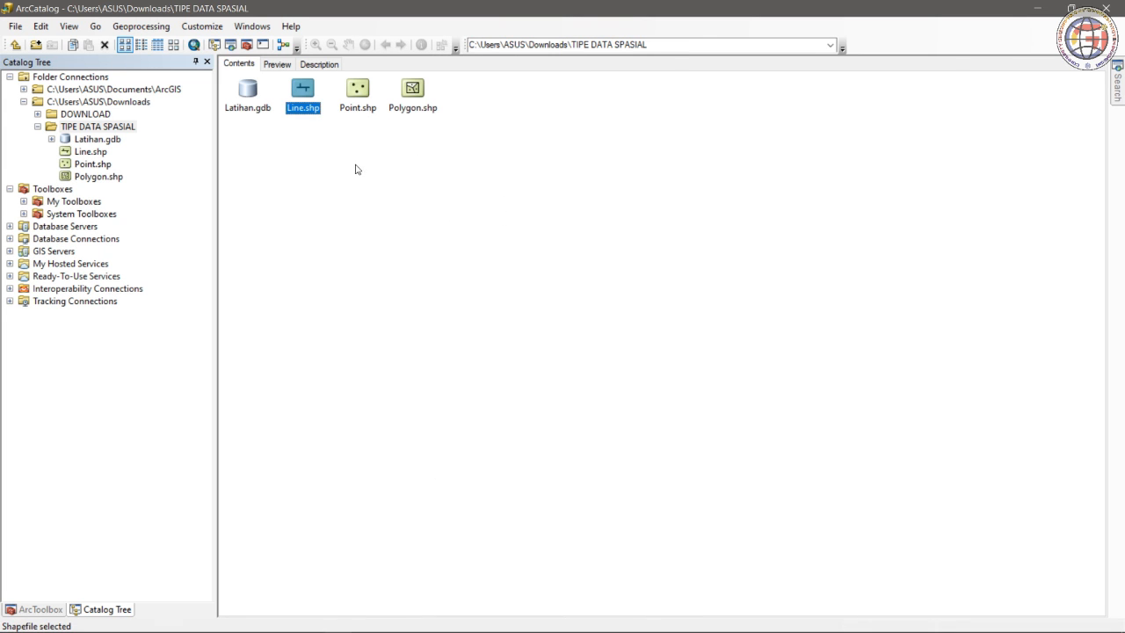
left_click(368, 115)
left_click(419, 114)
left_click(477, 179)
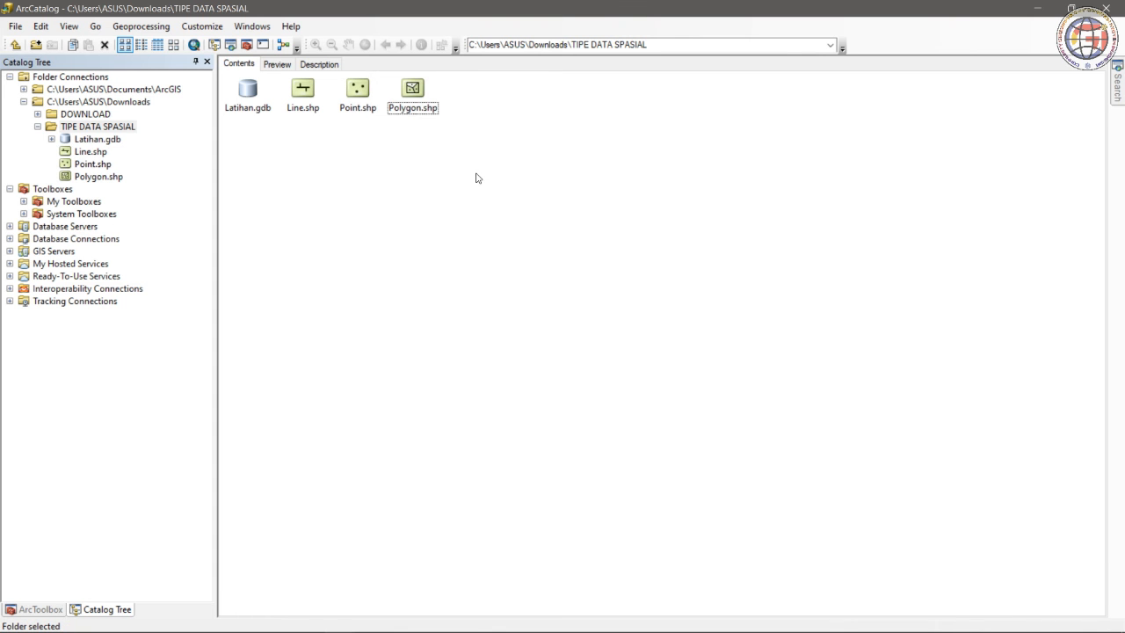